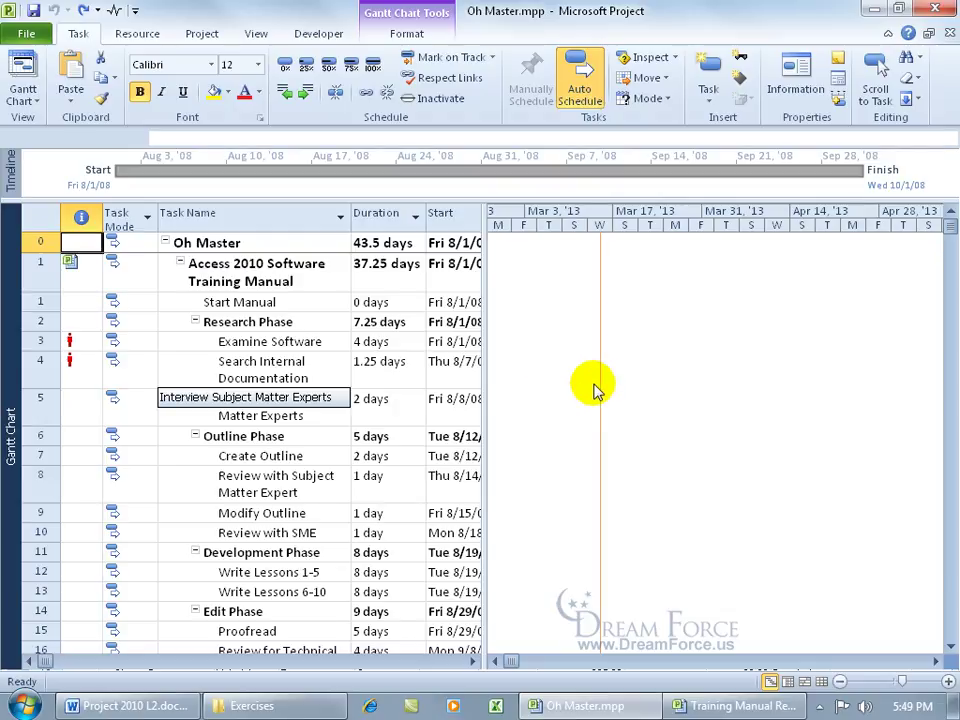
Zoom the Gantt chart timescale to show the entire project
right_click(602, 216)
click(617, 243)
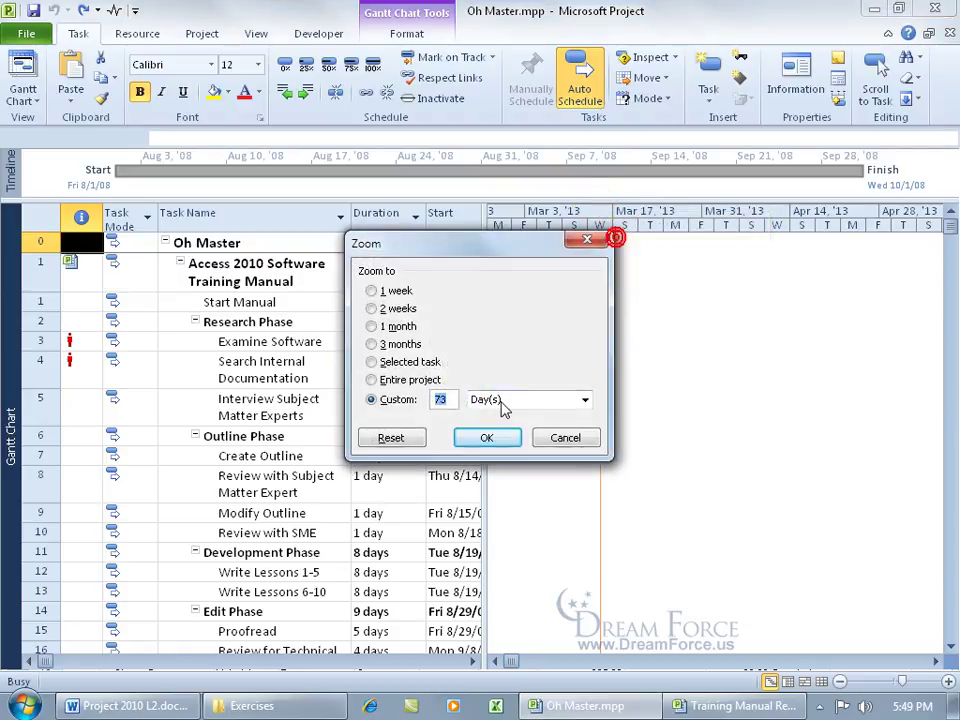
click(400, 384)
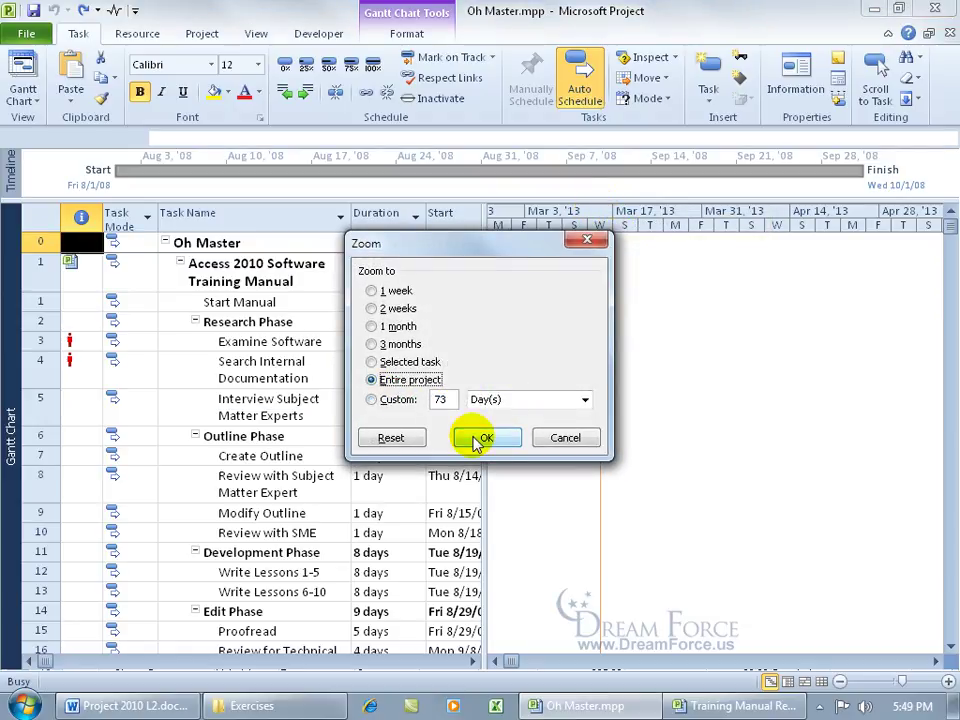
click(478, 442)
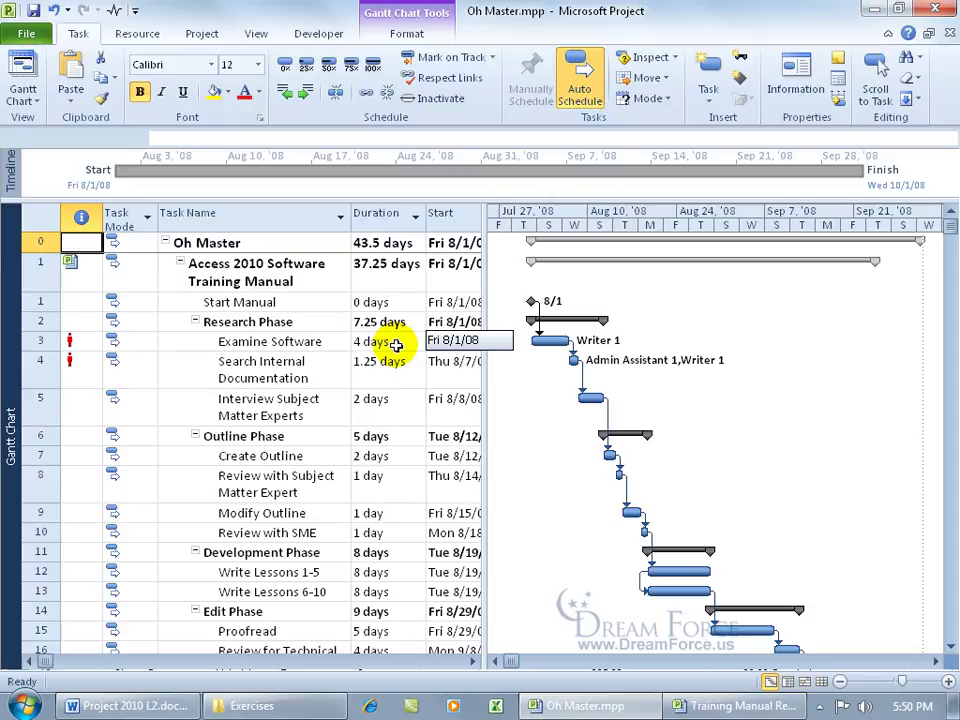
Review the source project link settings of the inserted Access 2010 Software Training Manual project and leave them unedited
click(250, 273)
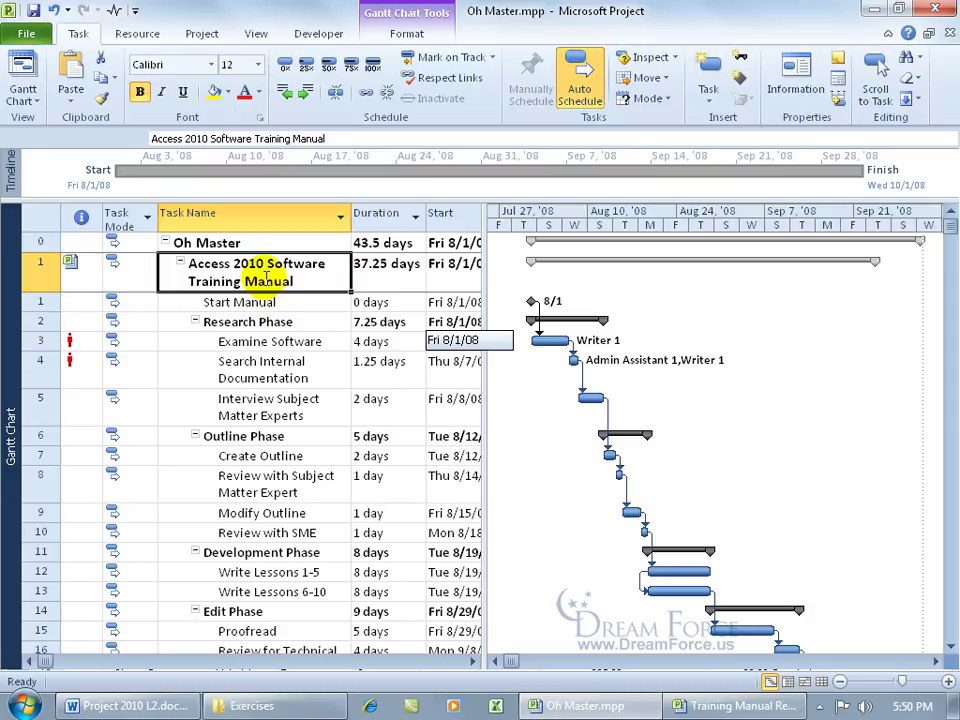
double_click(268, 281)
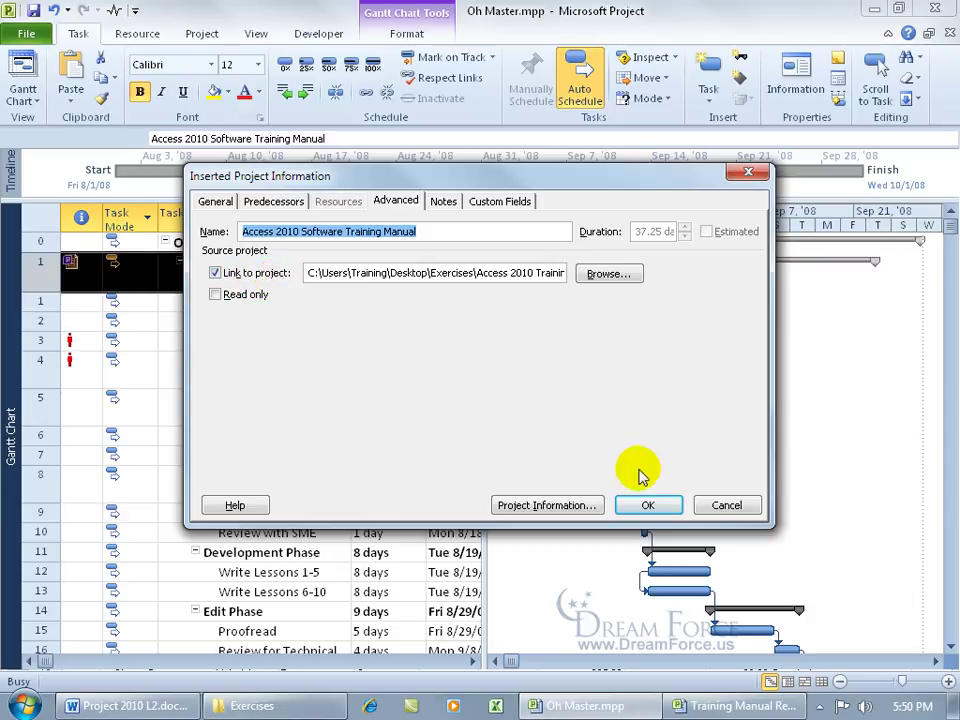
click(720, 507)
click(378, 322)
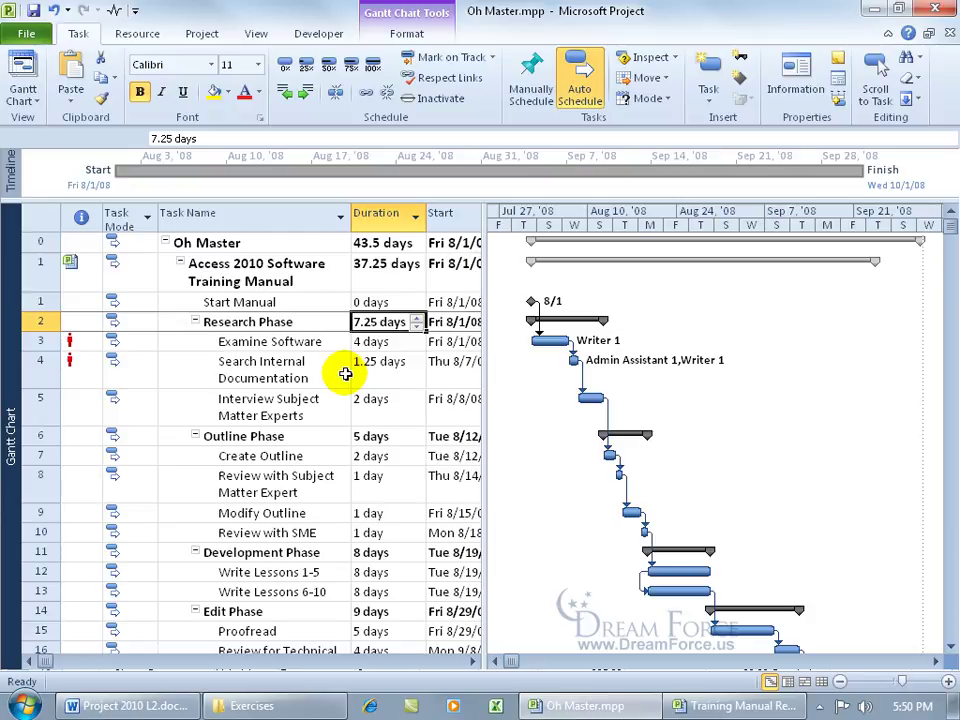
click(260, 341)
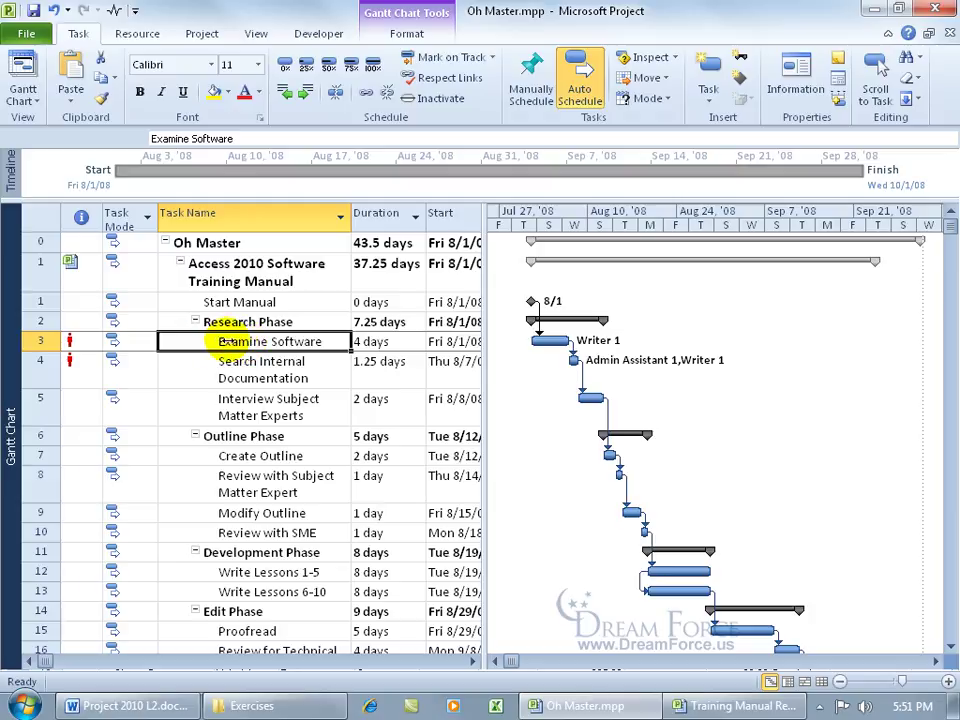
Show outline numbers in front of the task names in the Oh Master schedule
click(276, 324)
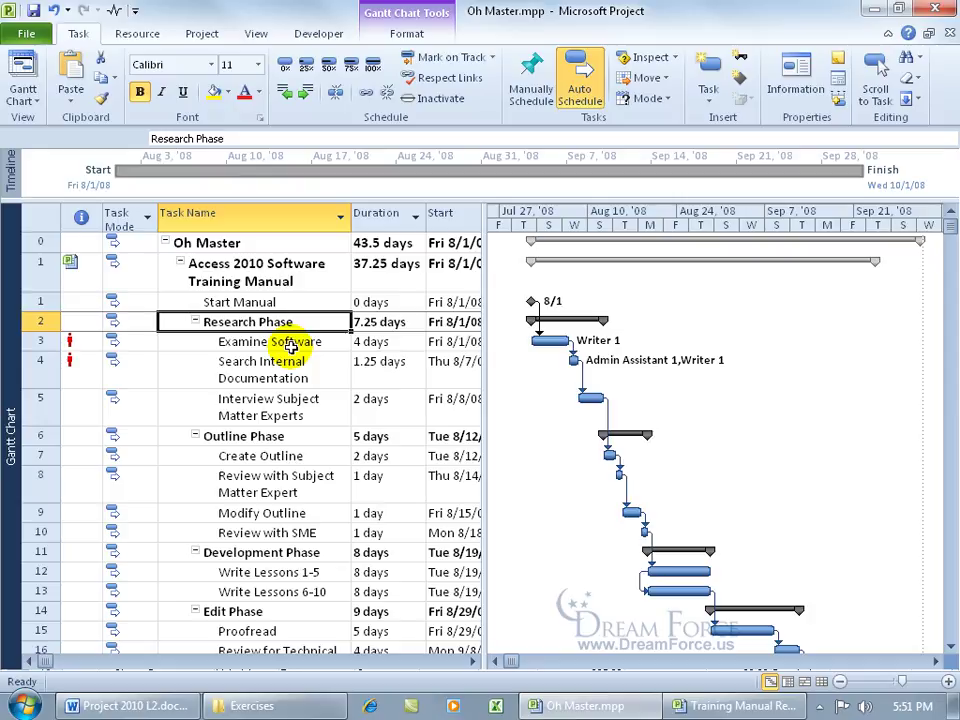
click(405, 34)
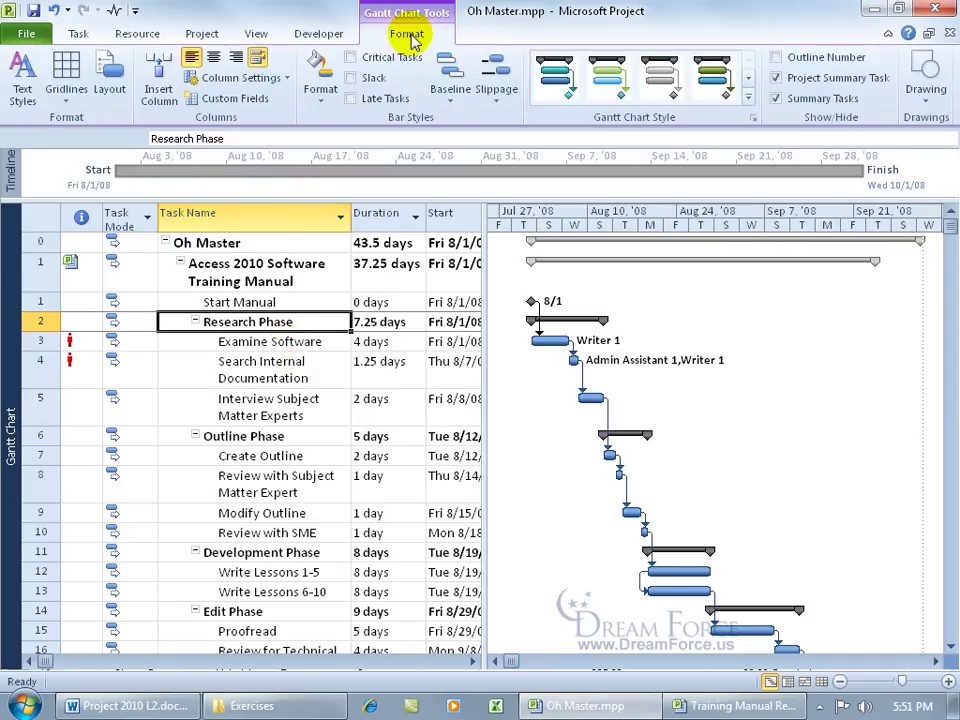
click(776, 58)
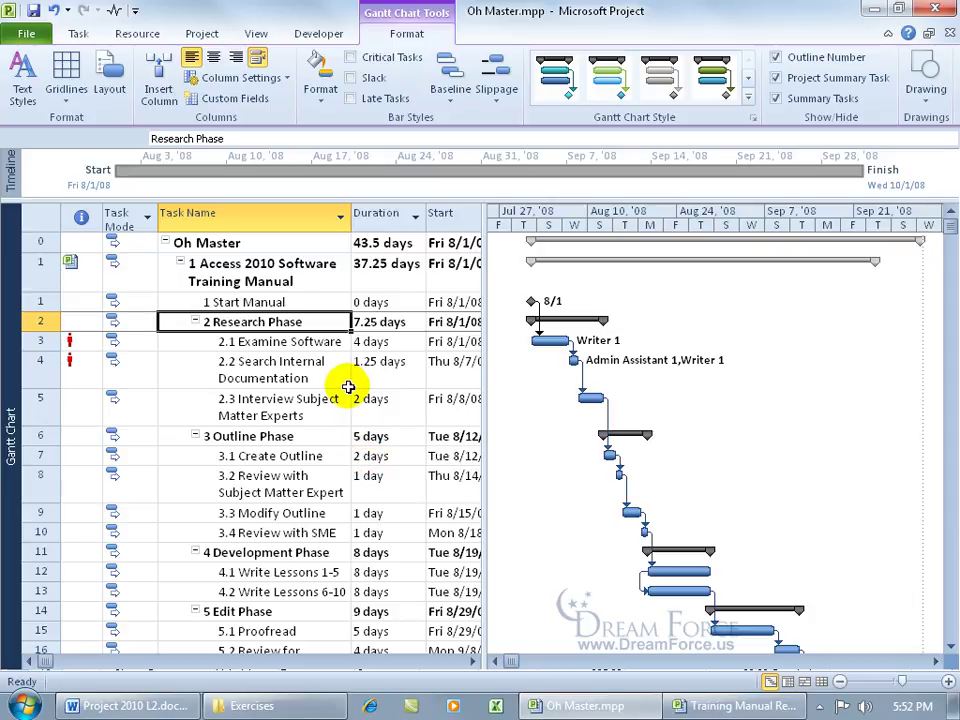
Examine the outline numbering of the phases and subtasks within the Access 2010 Software Training Manual subproject
click(952, 648)
click(952, 648)
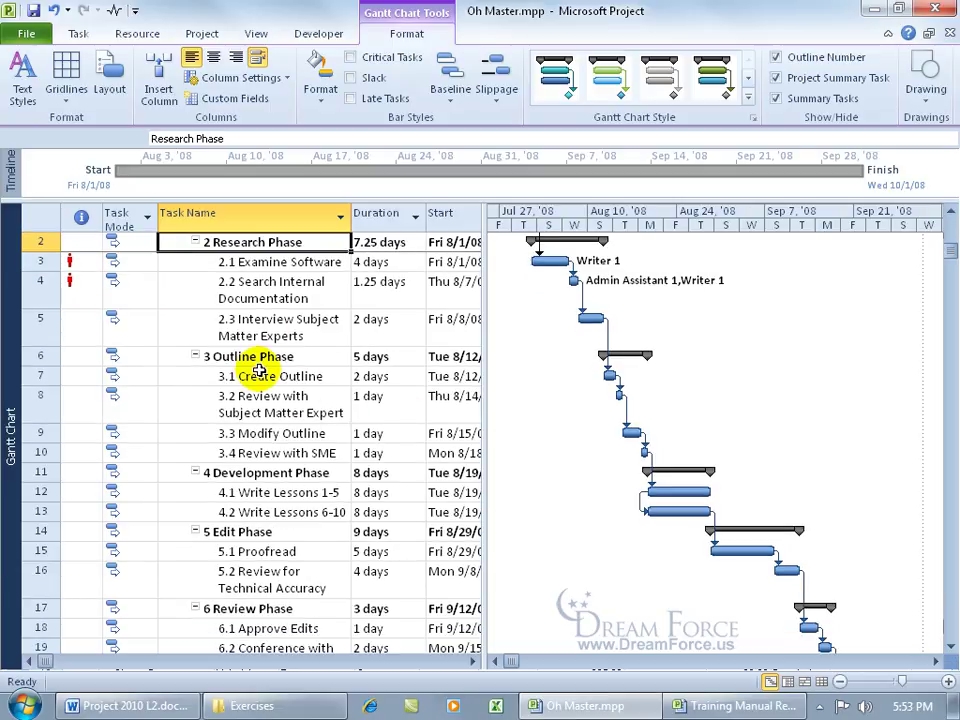
click(950, 213)
click(950, 213)
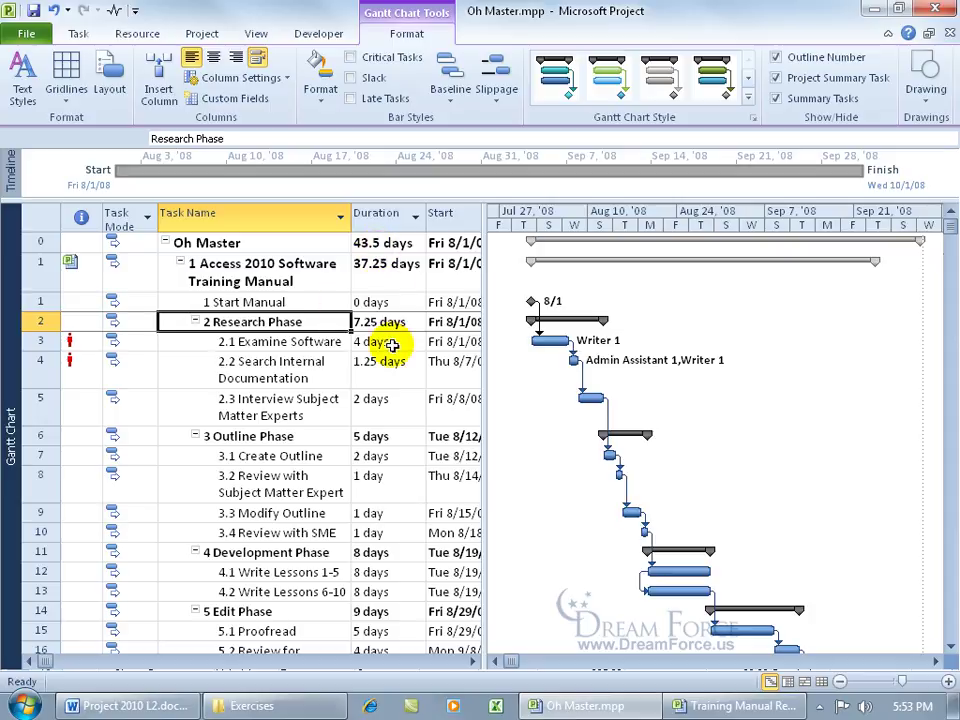
click(949, 652)
click(949, 652)
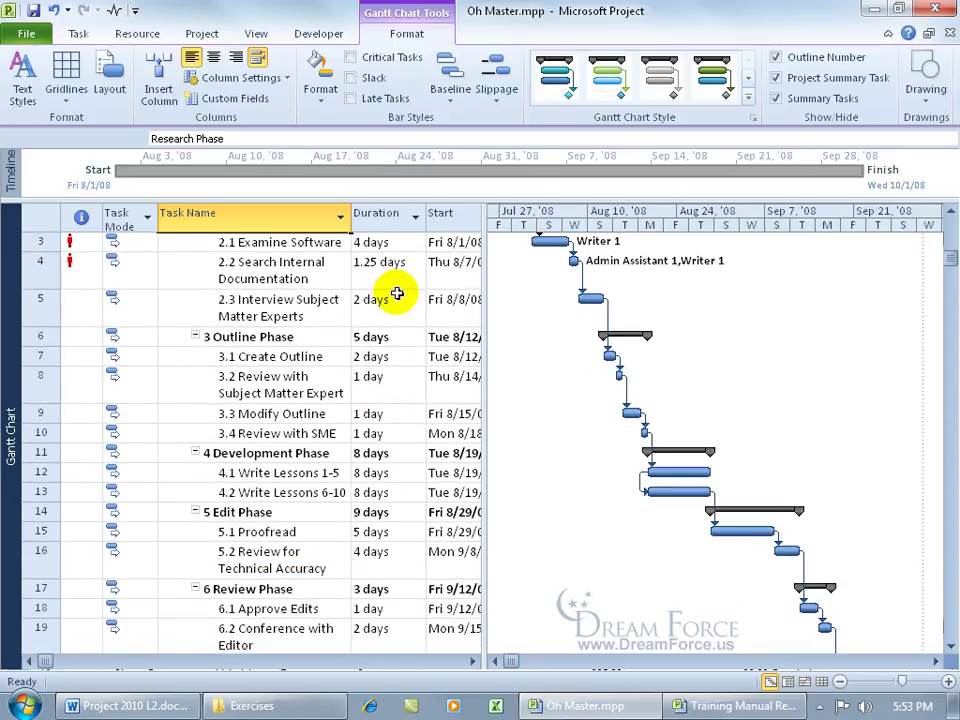
click(315, 320)
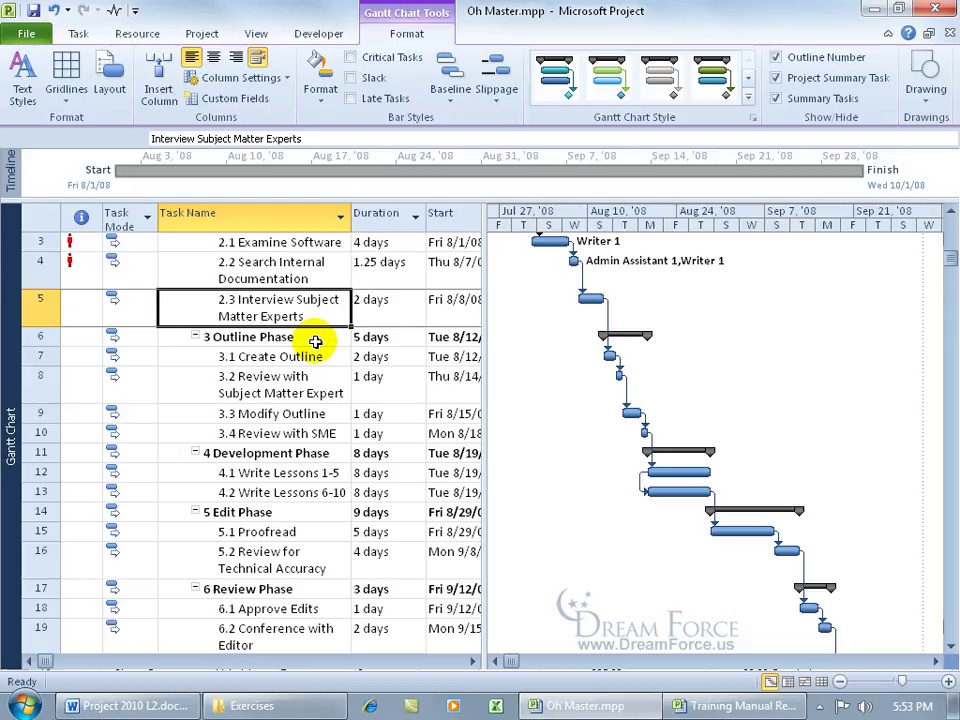
click(952, 212)
click(952, 212)
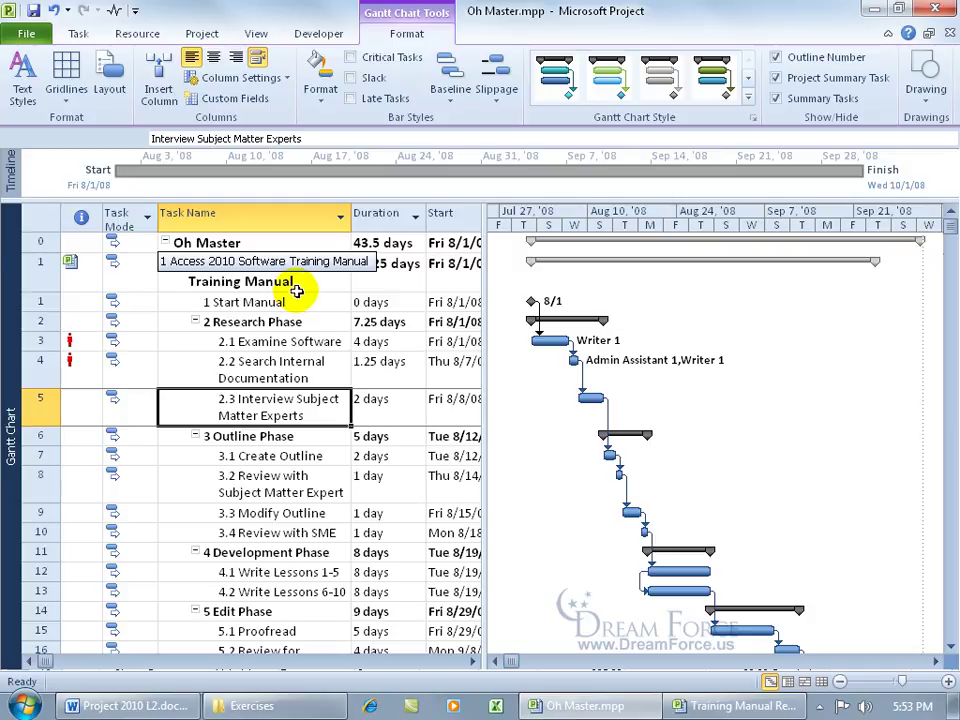
Collapse the Access 2010 Software Training Manual subproject and look at the numbering of the Excel 2010 Software Training Manual subproject
click(170, 306)
click(182, 262)
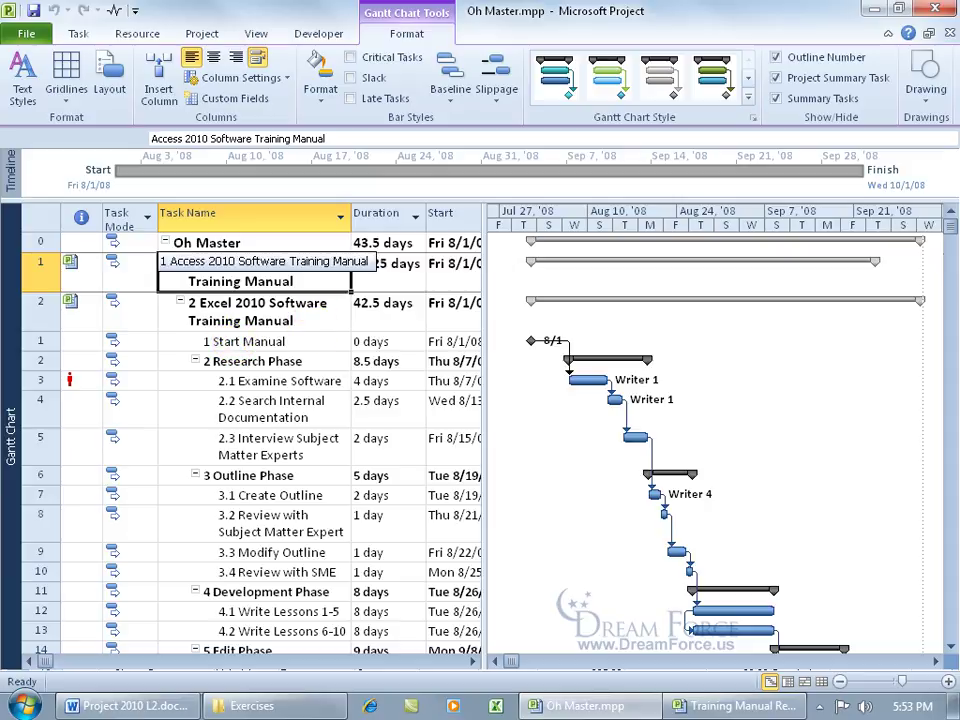
click(284, 318)
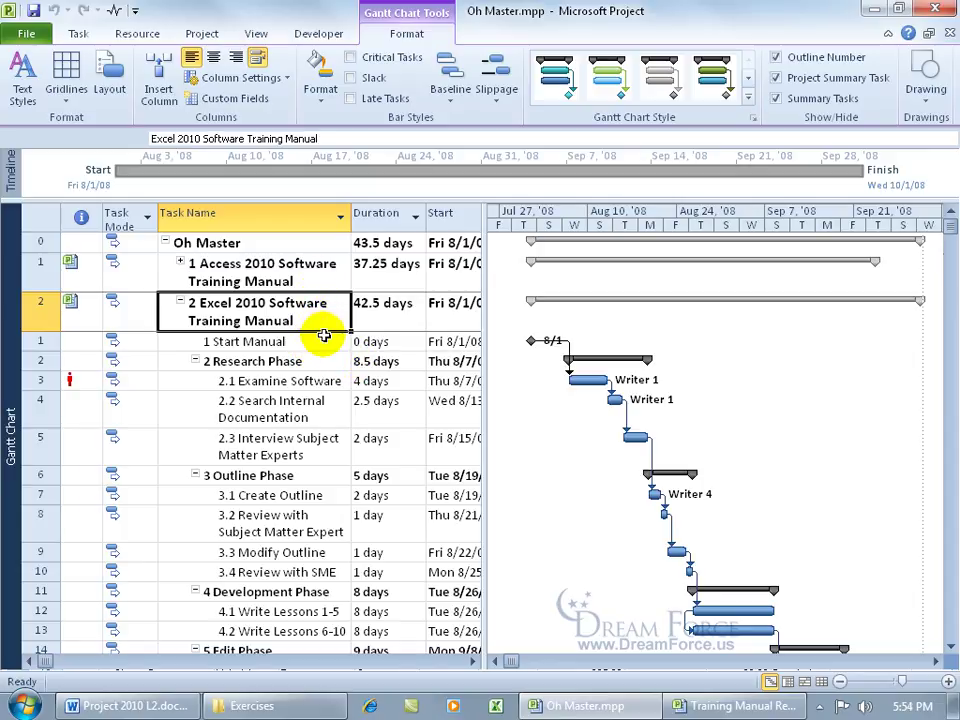
click(229, 244)
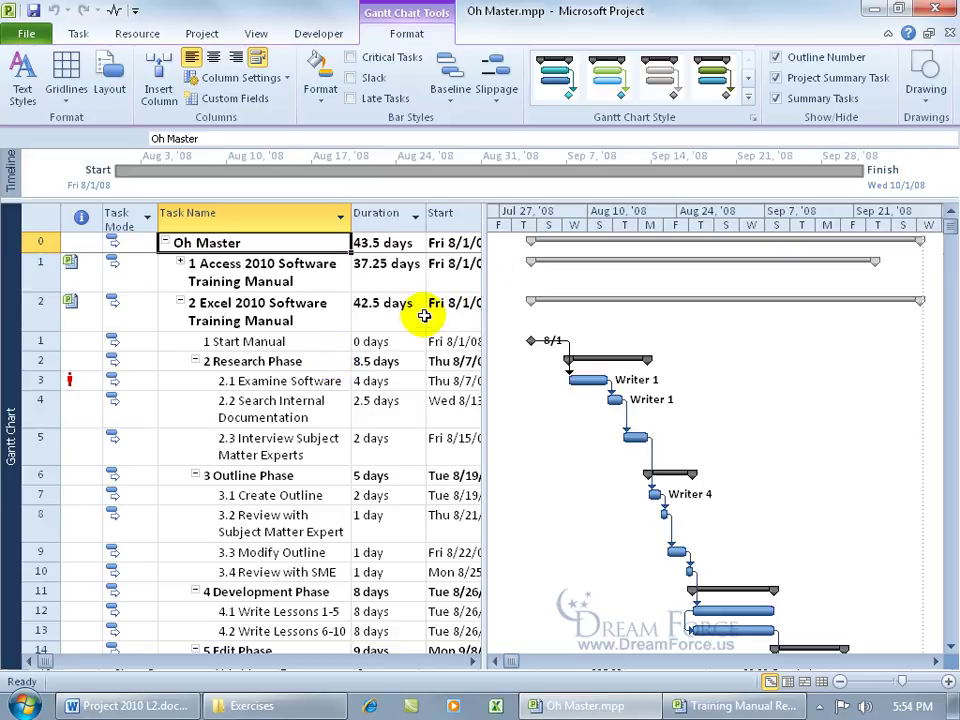
Close Oh Master.mpp and exit the program, accepting the resource pool update for all open sharer projects
click(934, 9)
click(388, 406)
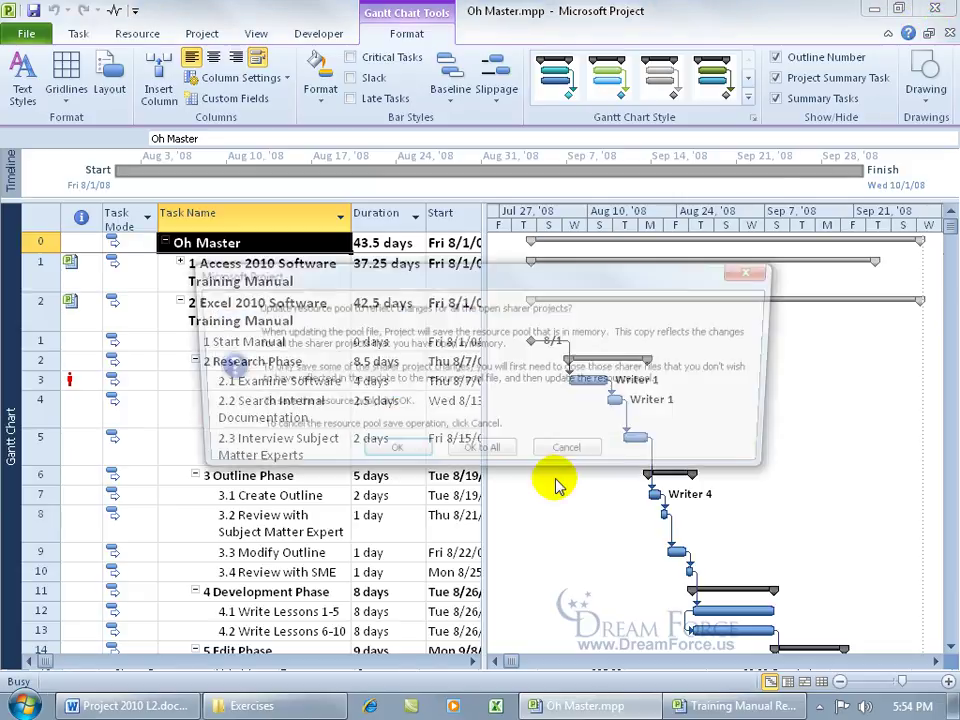
click(484, 455)
click(422, 400)
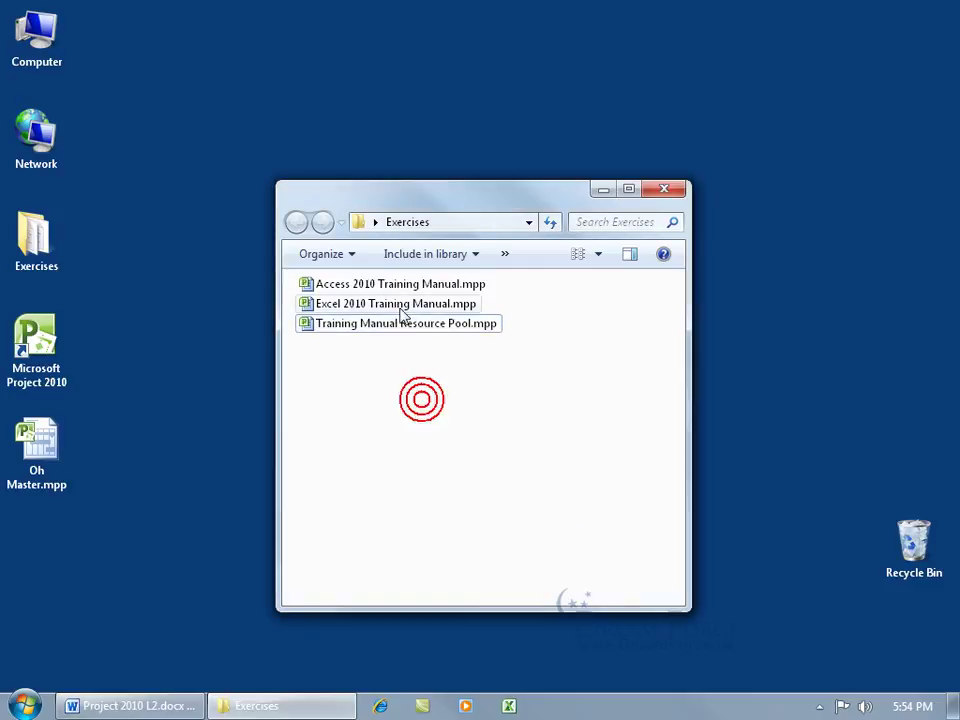
Open Access 2010 Training Manual.mpp from the Exercises folder with its resource pool, and bring up its WBS code definition
double_click(348, 288)
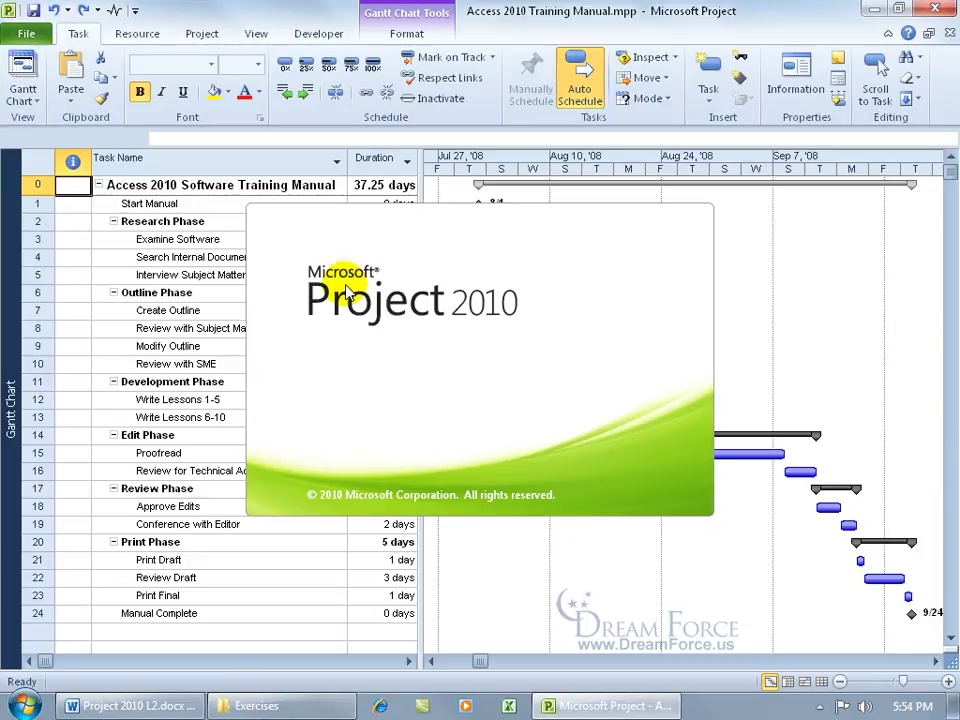
click(399, 396)
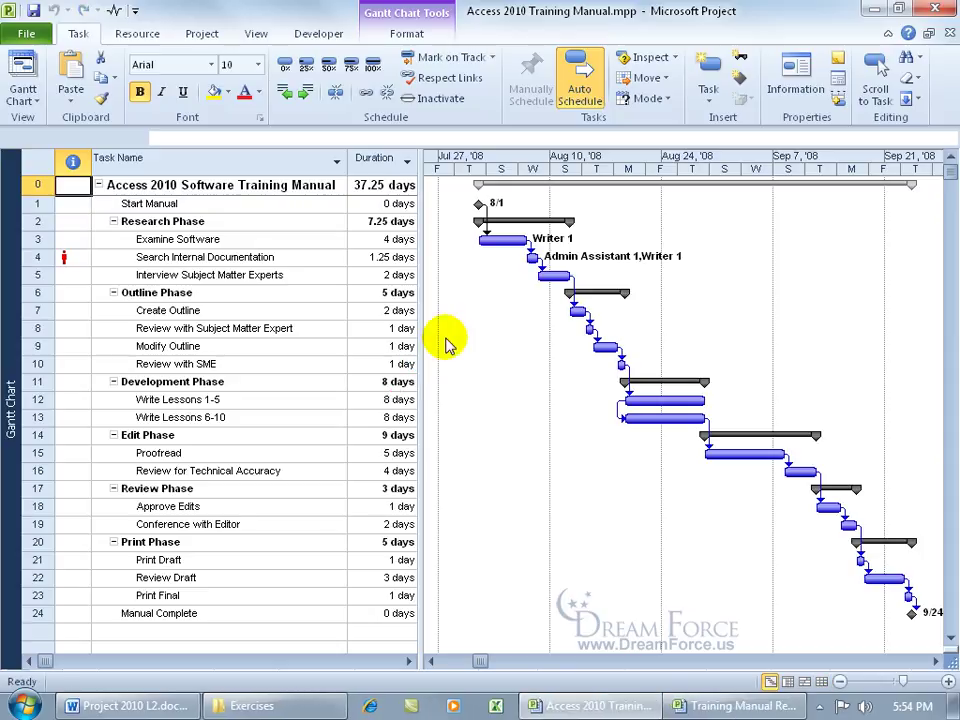
click(201, 33)
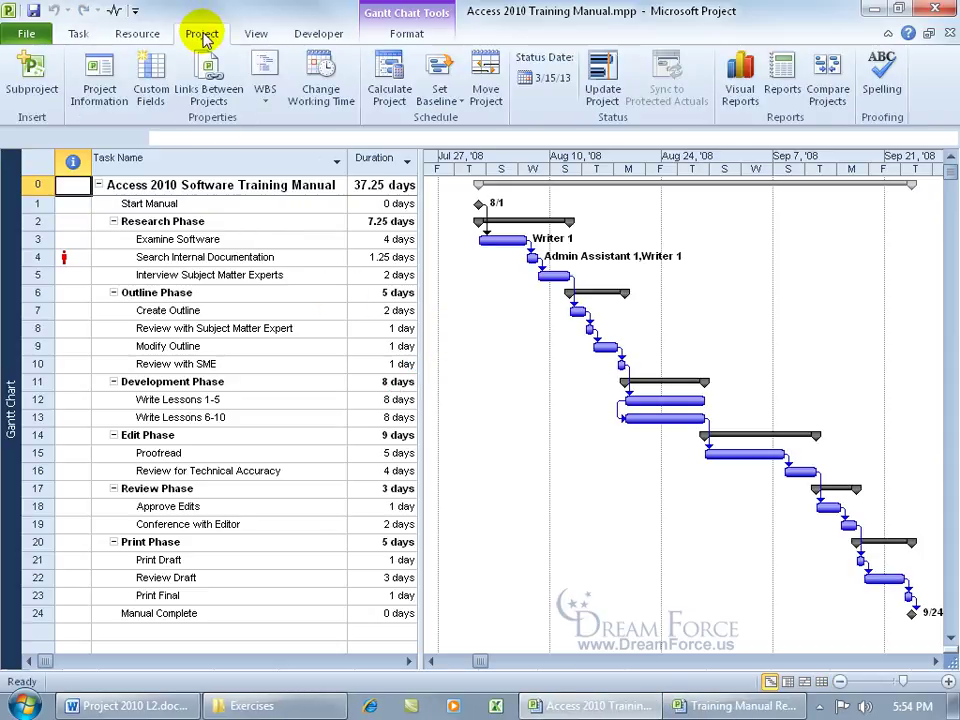
click(267, 92)
click(290, 121)
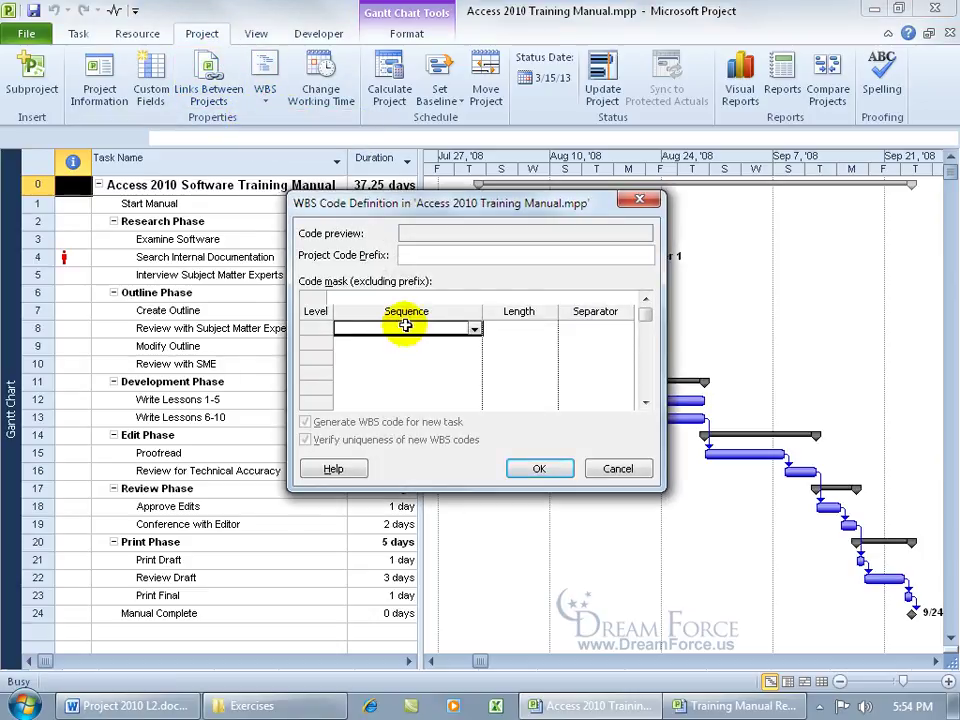
Define the WBS code with the project prefix "1 Access 2010 -" and the Numbers (ordered) sequence for level 1
click(427, 255)
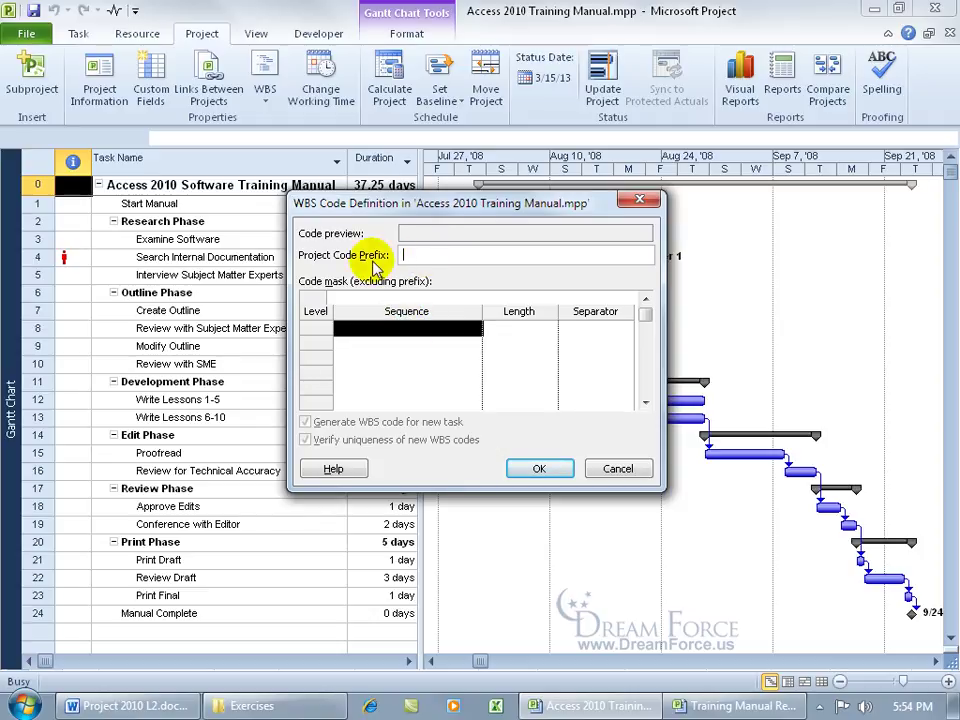
text(1)
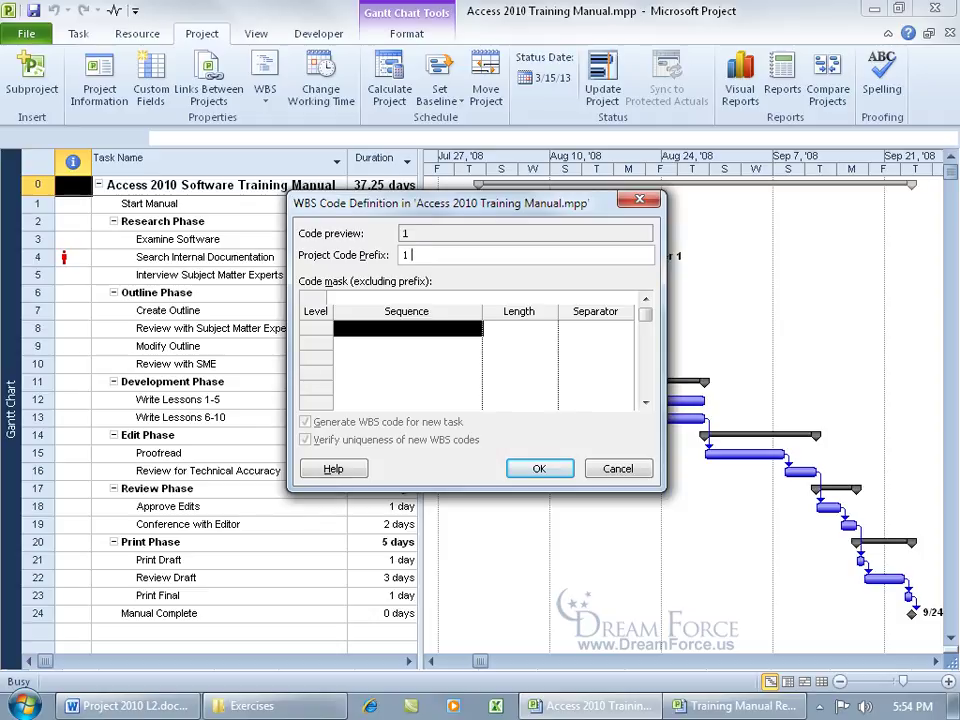
text( Access 2010)
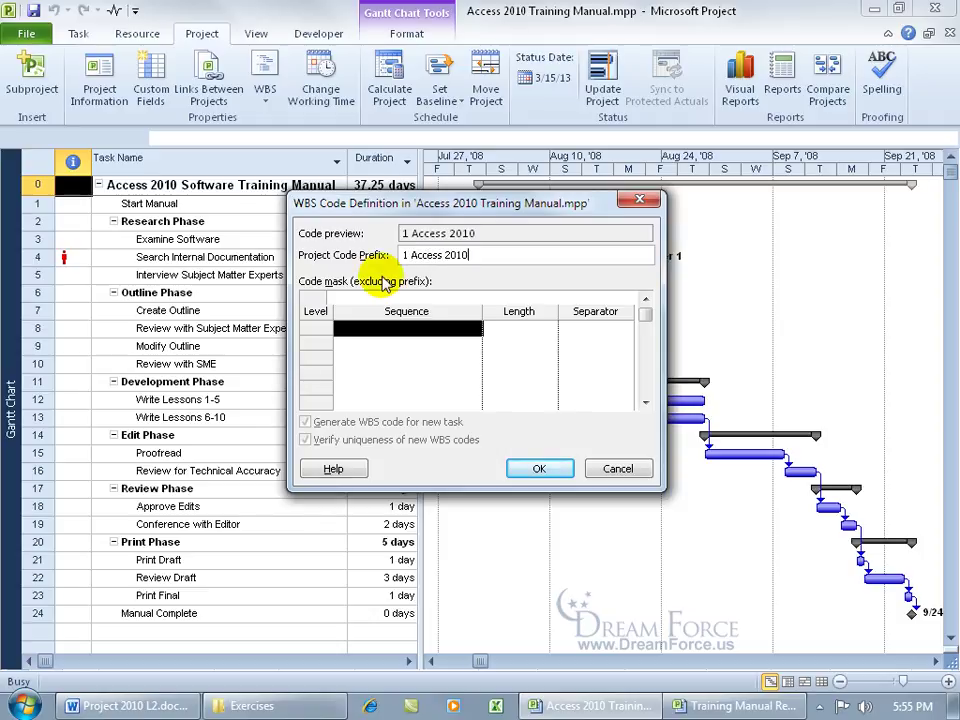
click(474, 329)
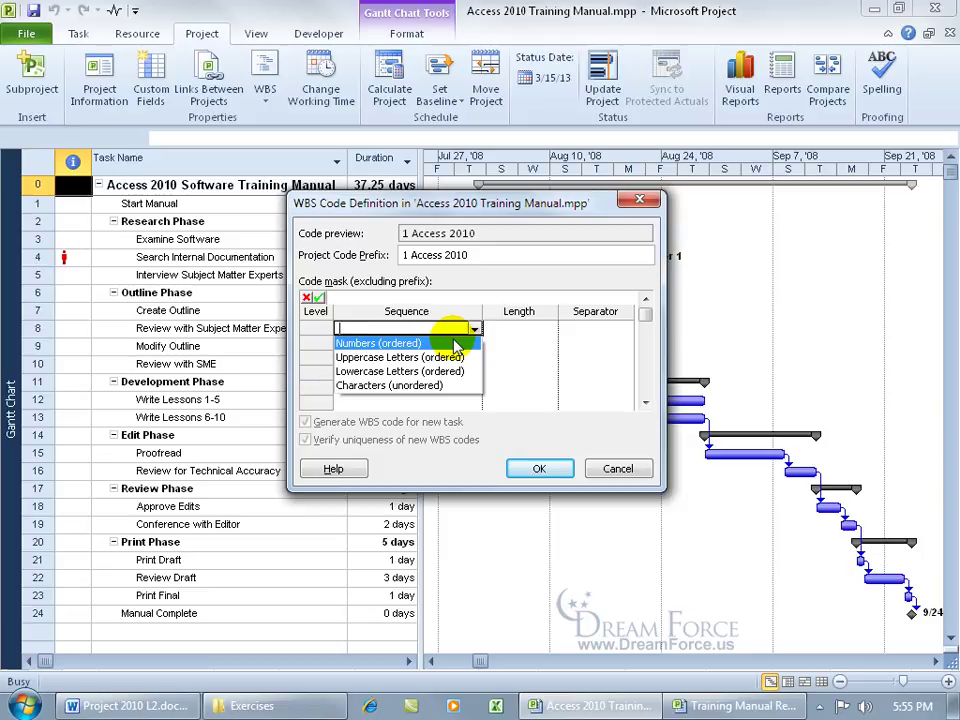
click(432, 343)
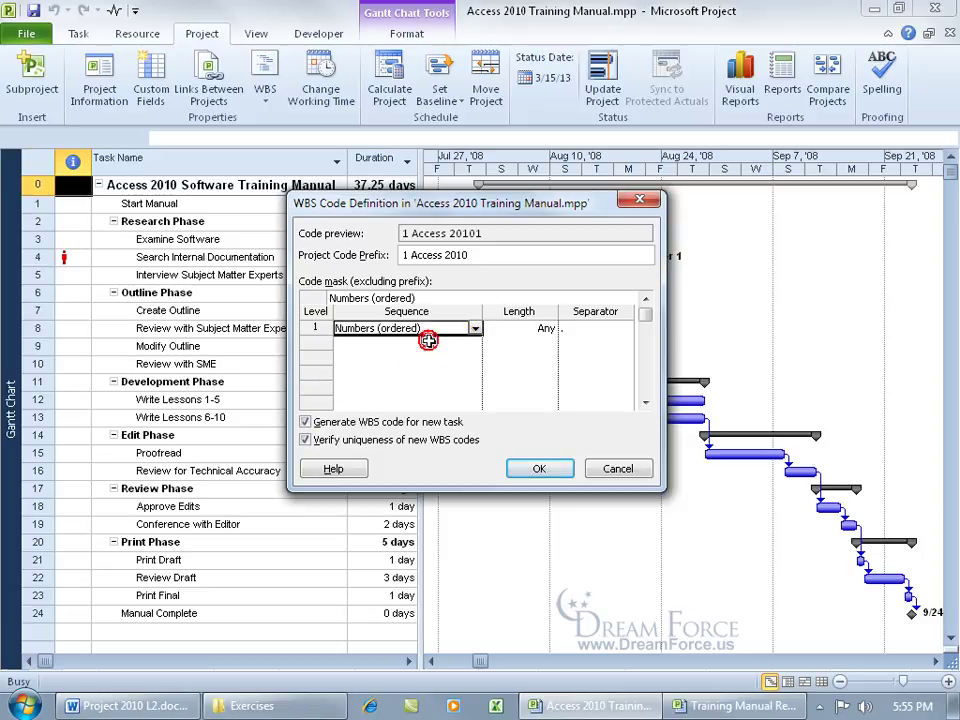
click(476, 255)
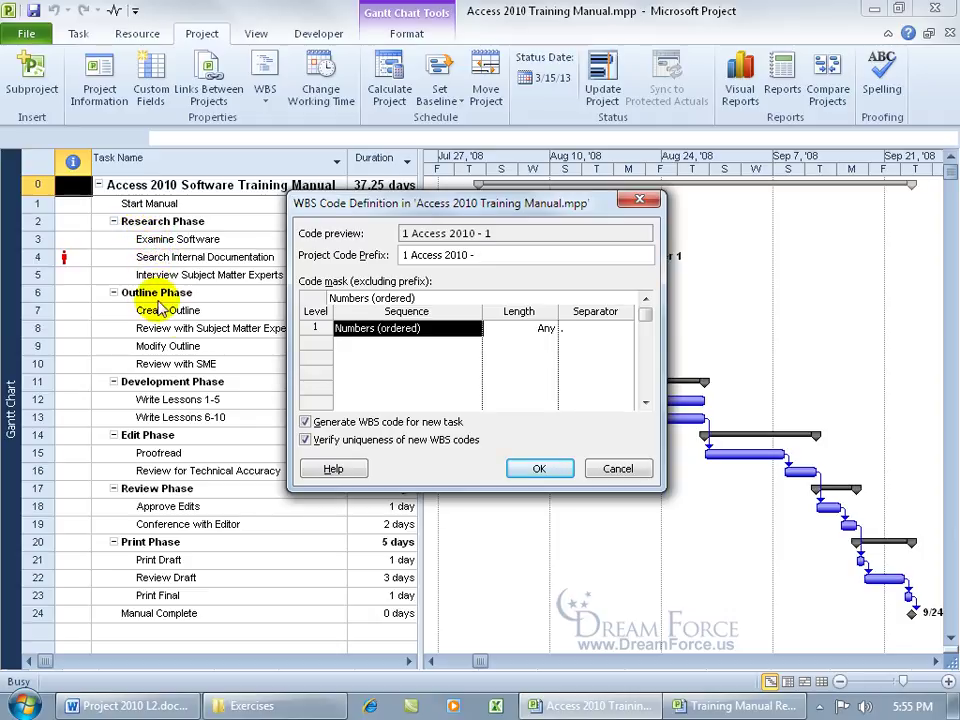
click(530, 472)
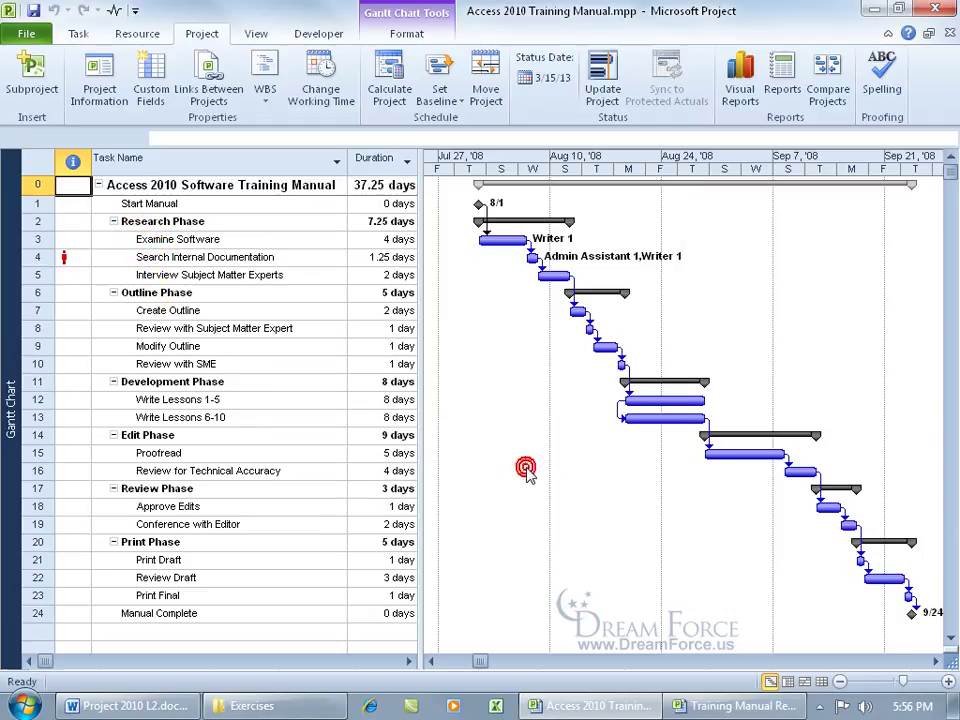
Save Access 2010 Training Manual.mpp and close it along with its resource pool, declining the save prompt on closing
click(32, 10)
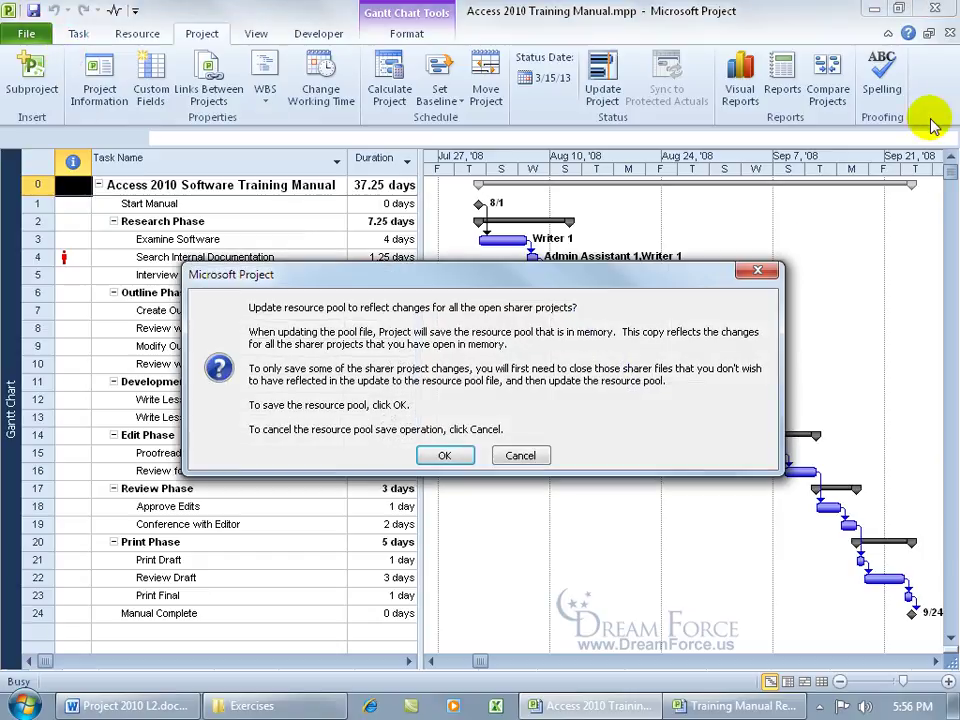
click(445, 392)
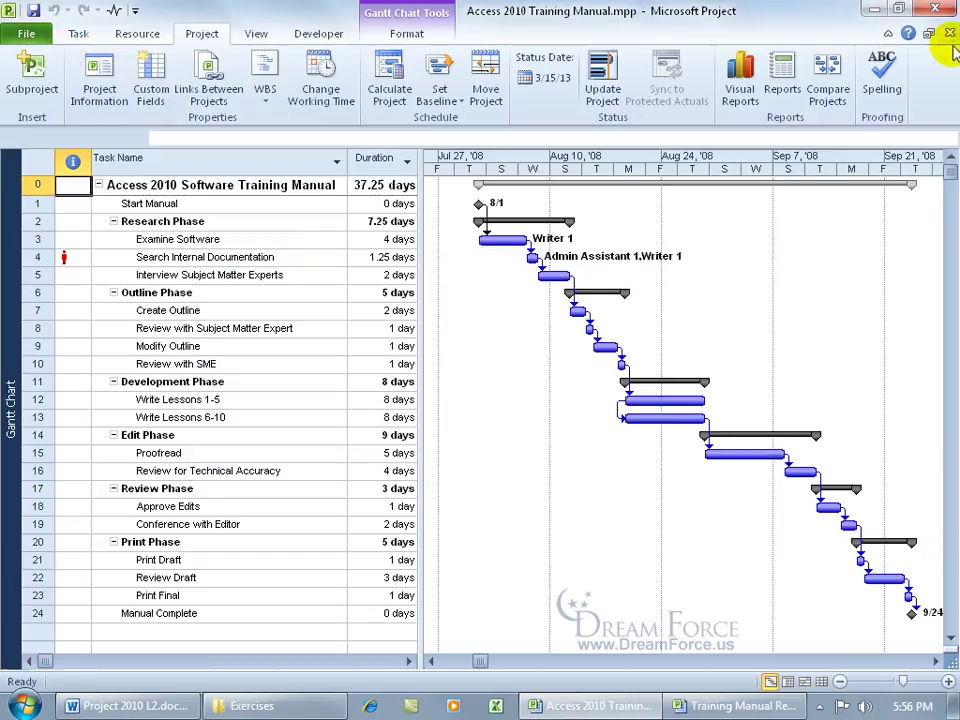
click(948, 33)
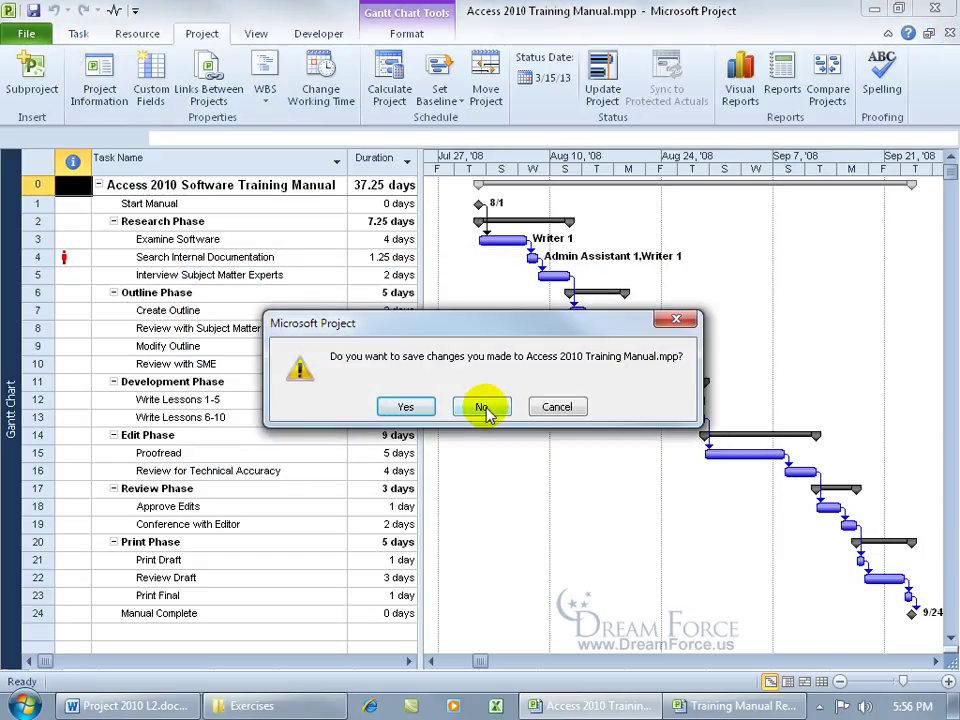
click(486, 411)
click(949, 33)
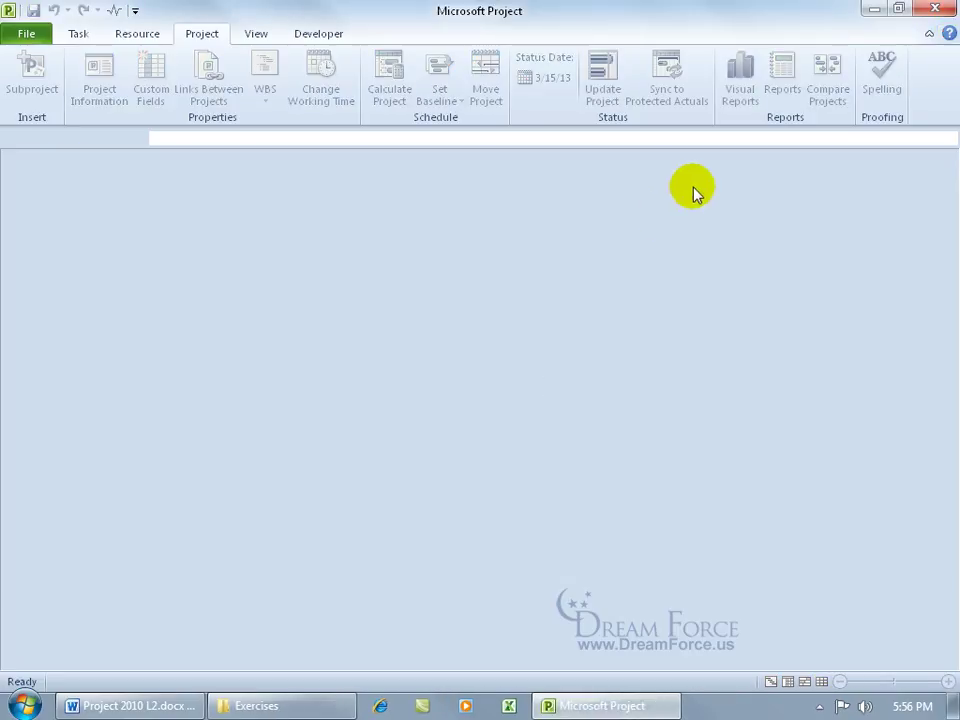
Open Excel 2010 Training Manual.mpp from the Exercises folder with its resource pool, and bring up its WBS code definition
click(280, 706)
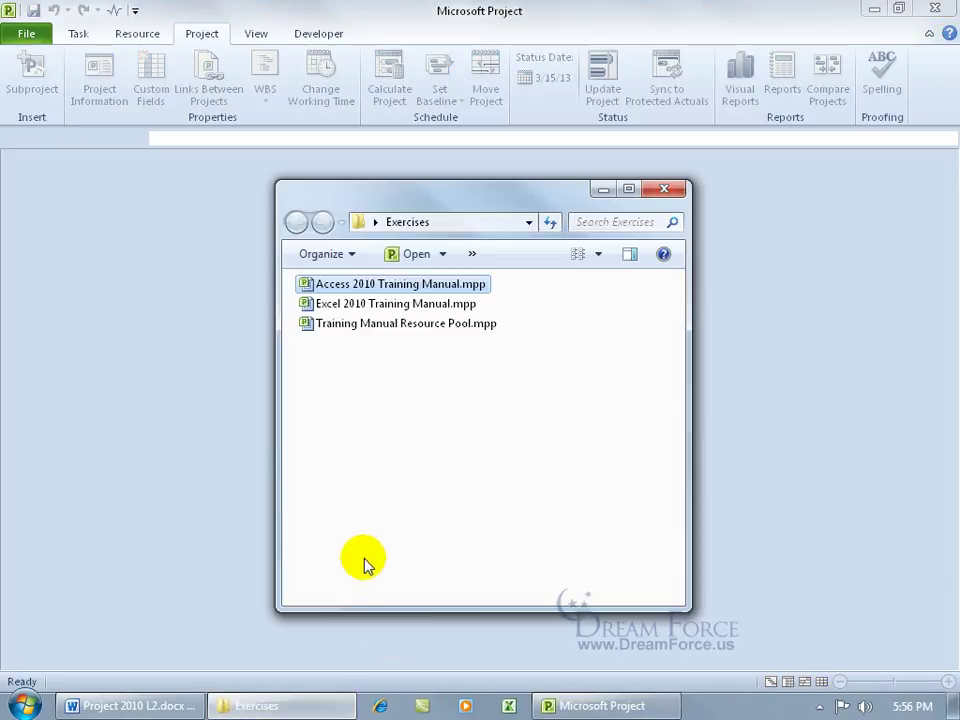
double_click(392, 304)
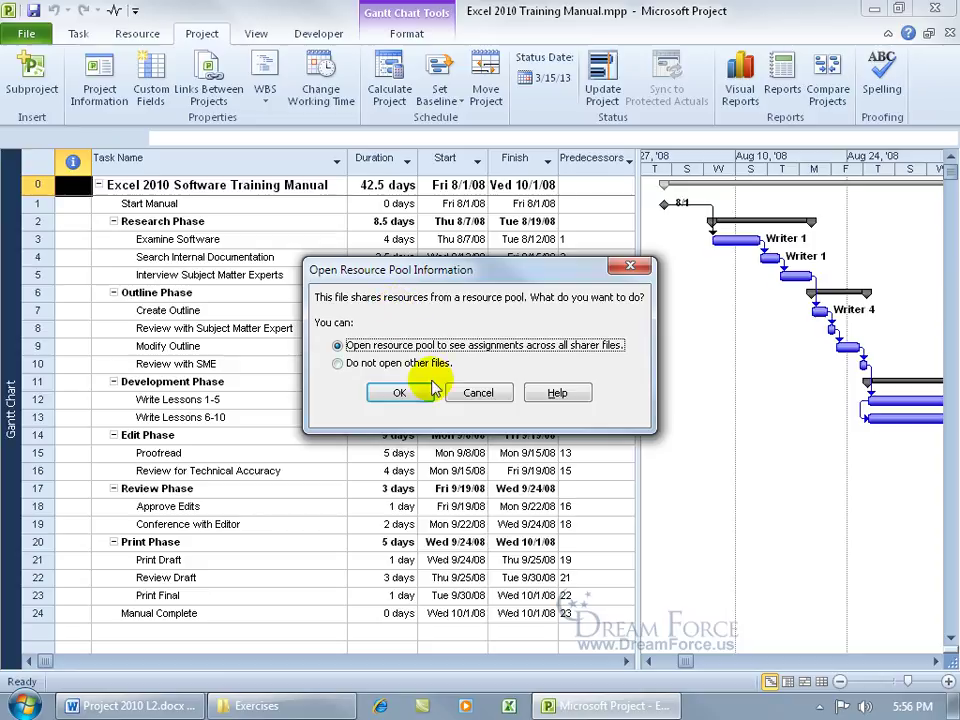
click(399, 392)
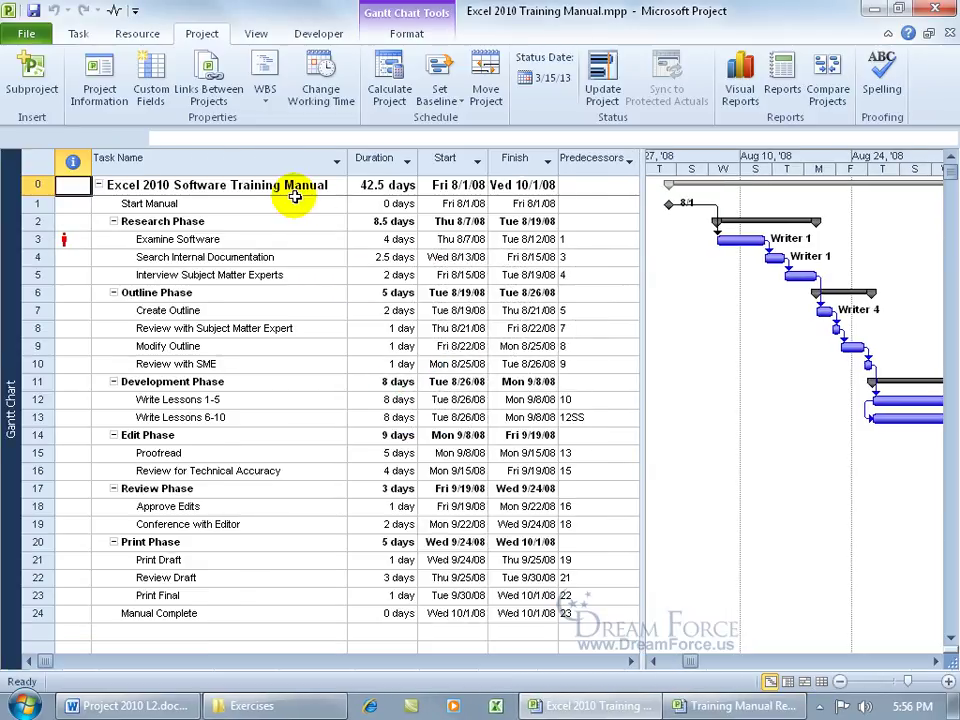
click(264, 90)
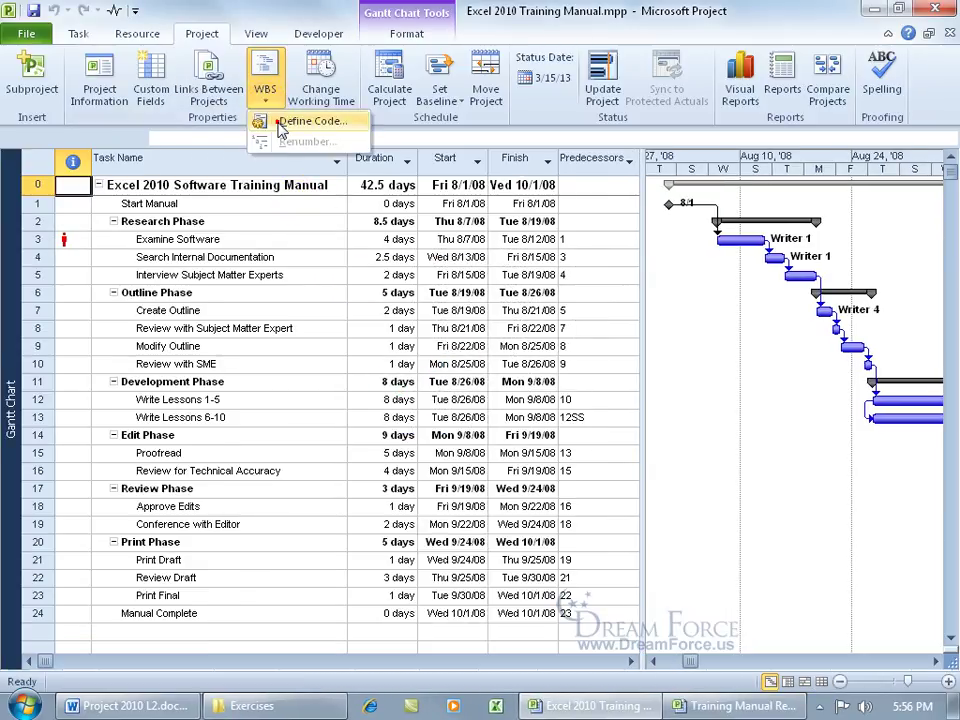
click(281, 128)
Define the WBS code with the project prefix "2 Excel 10 -" and the Numbers (ordered) sequence for level 1
click(438, 254)
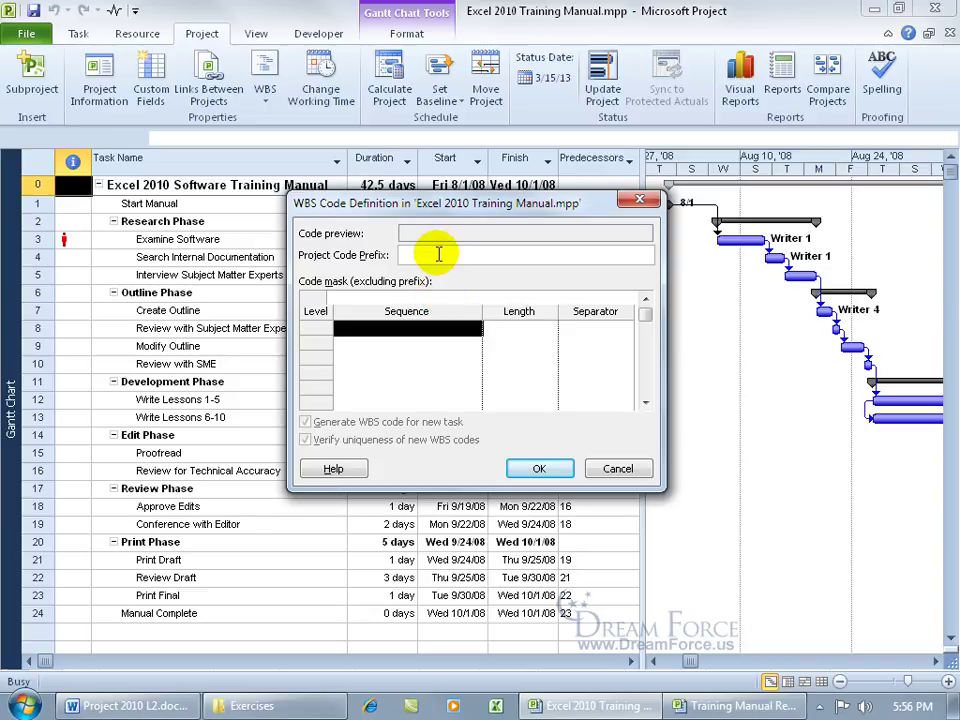
text(2)
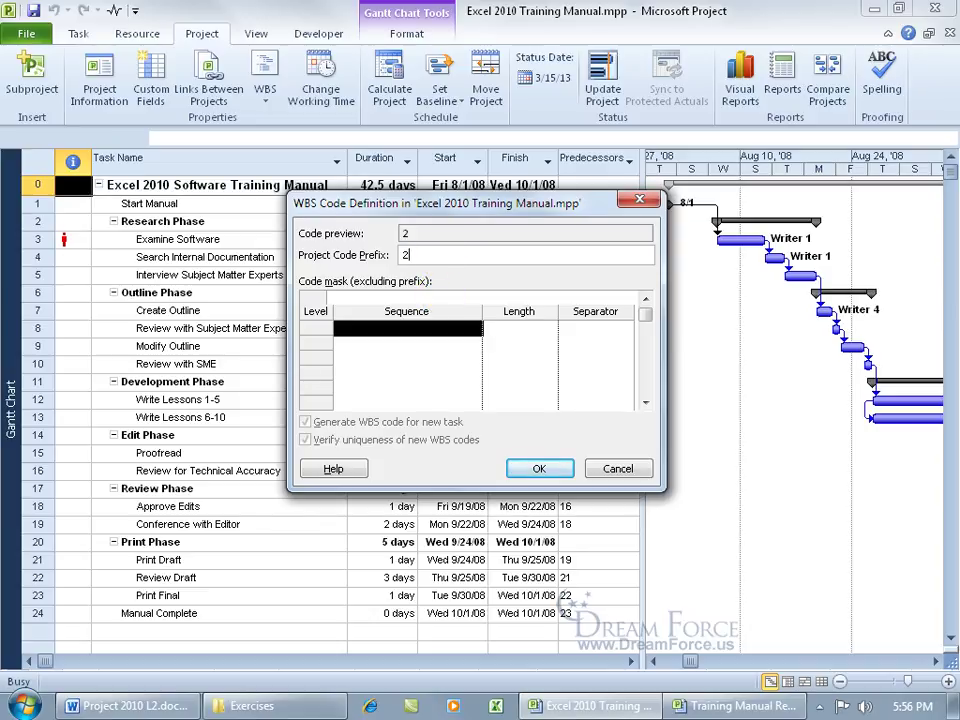
text( Excel 2010)
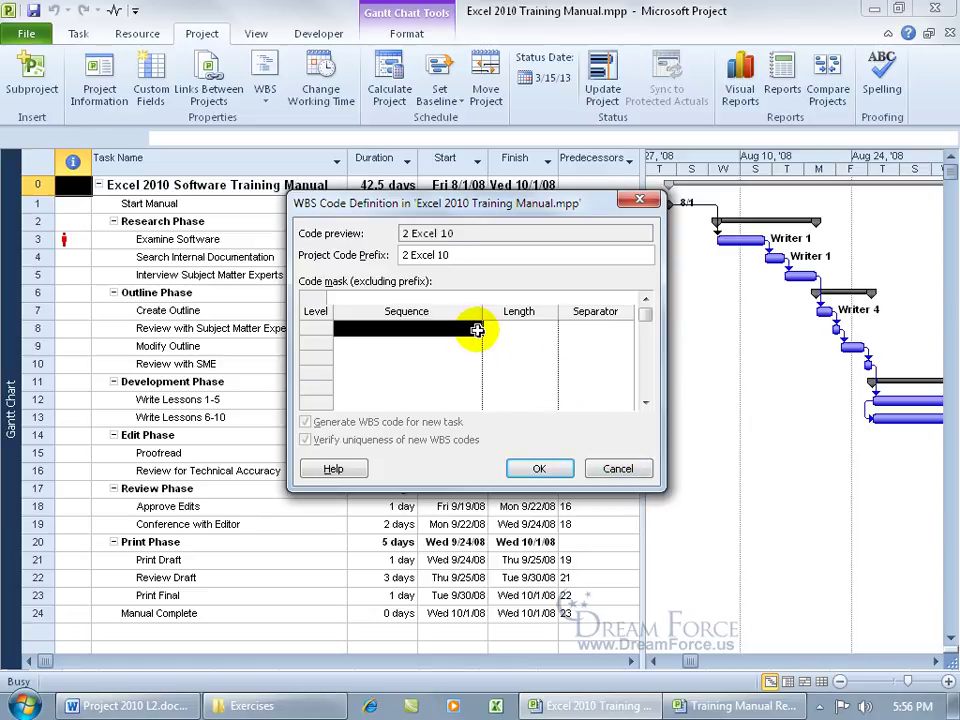
click(422, 328)
click(475, 329)
click(430, 341)
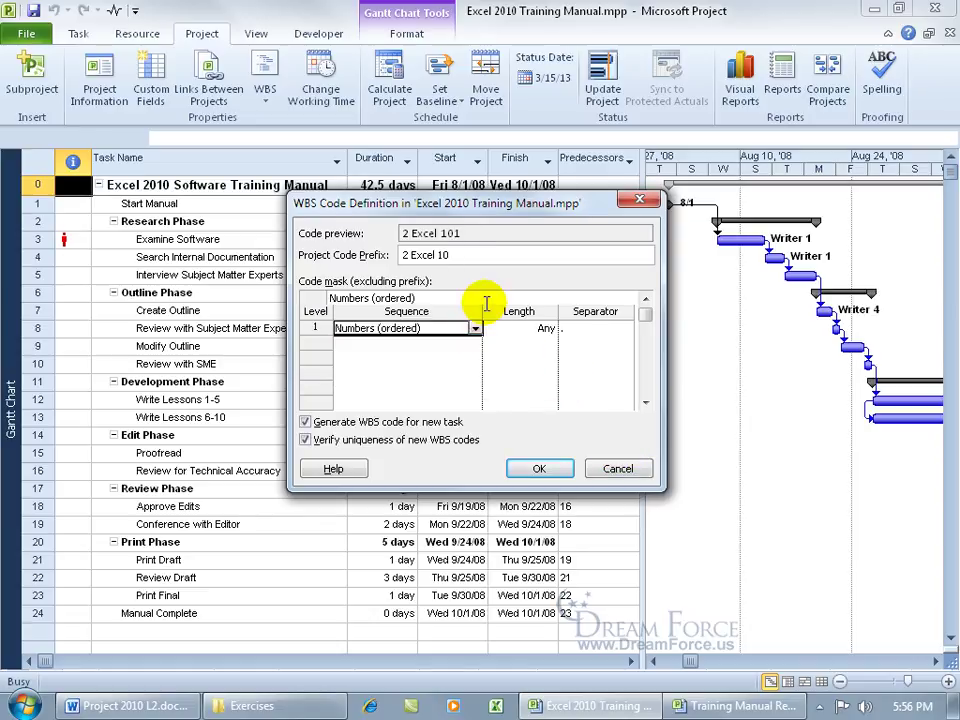
click(454, 256)
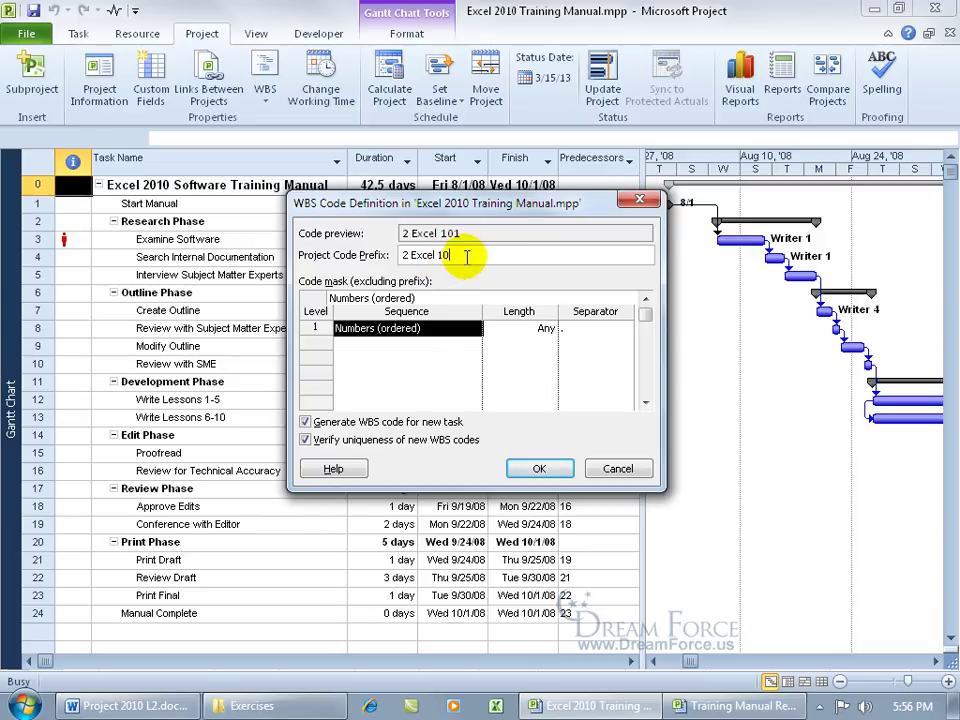
text(-)
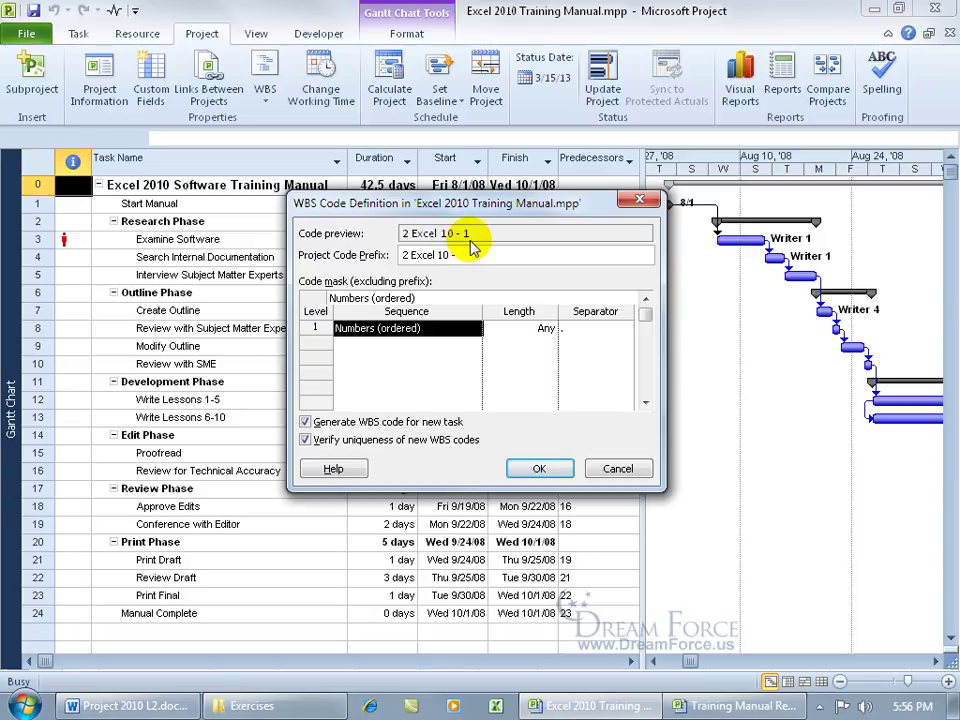
click(539, 468)
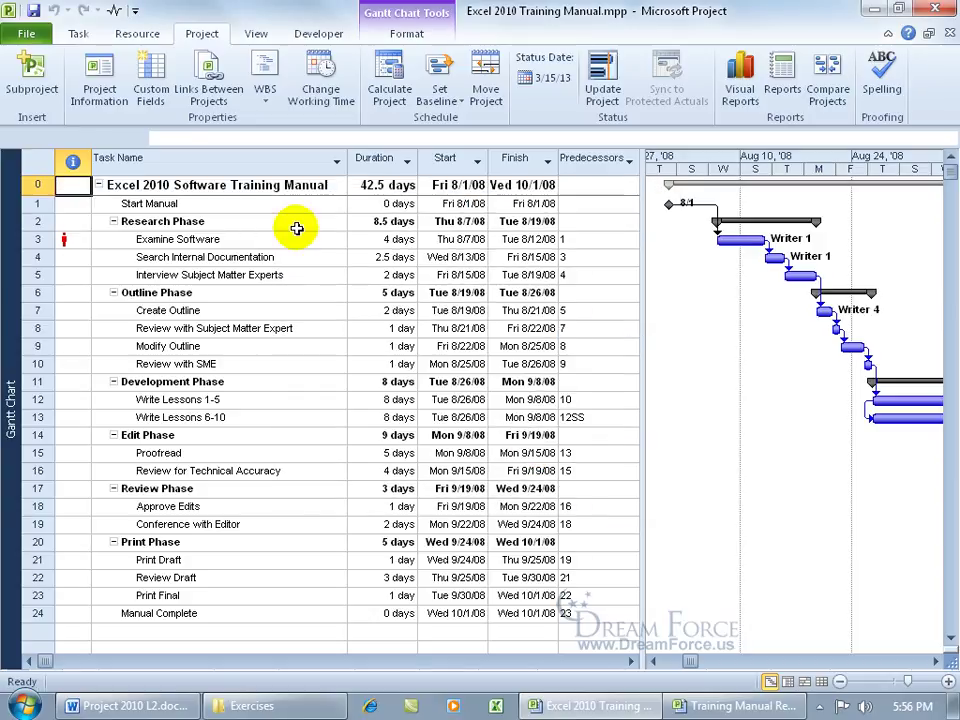
Save Excel 2010 Training Manual.mpp and close it along with its resource pool, declining the save prompt on closing
click(34, 11)
click(384, 454)
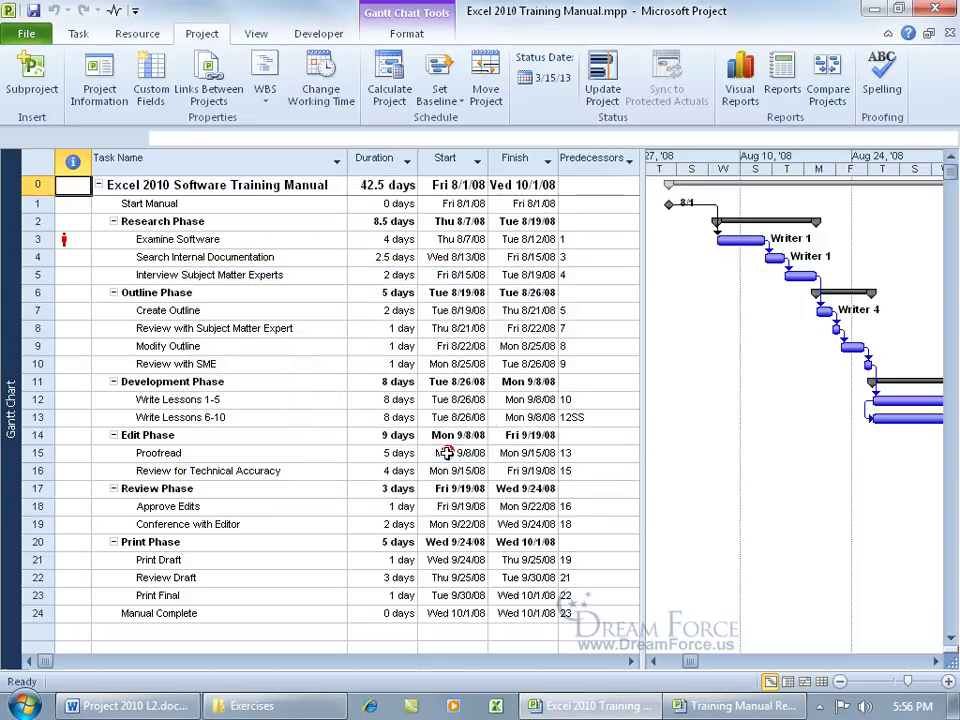
click(949, 33)
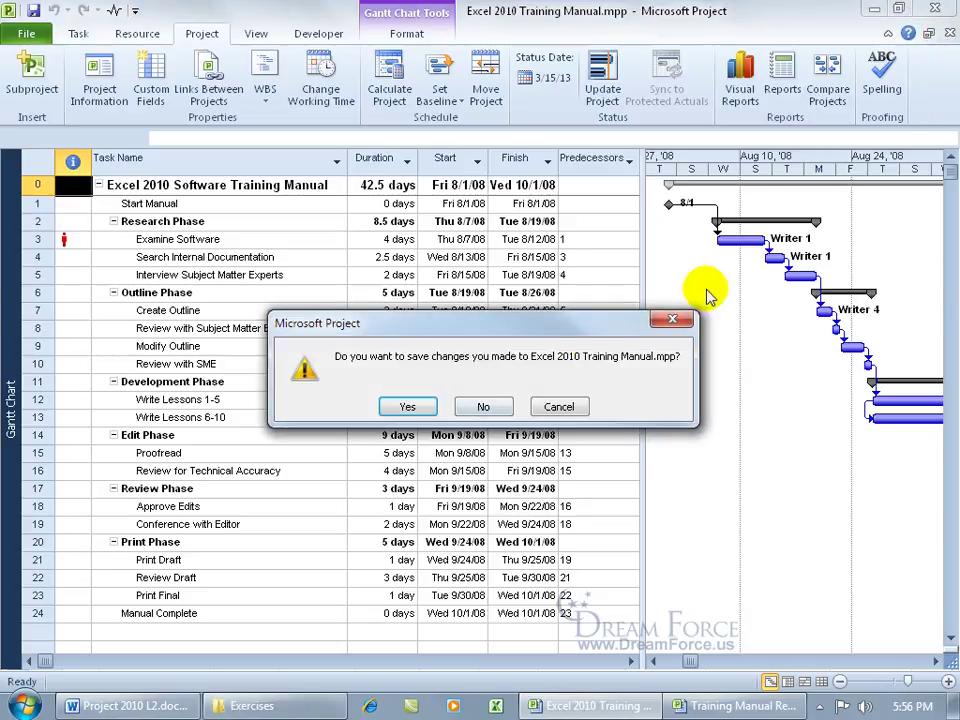
click(485, 407)
click(949, 33)
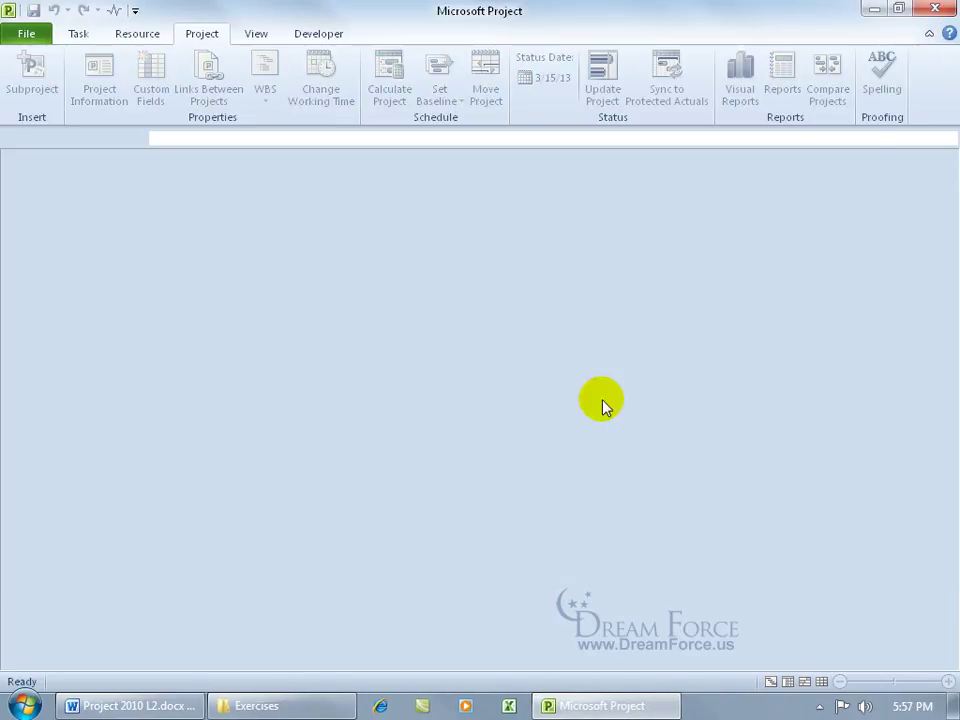
Open Oh Master.mpp from the desktop together with its shared resource pool
click(256, 706)
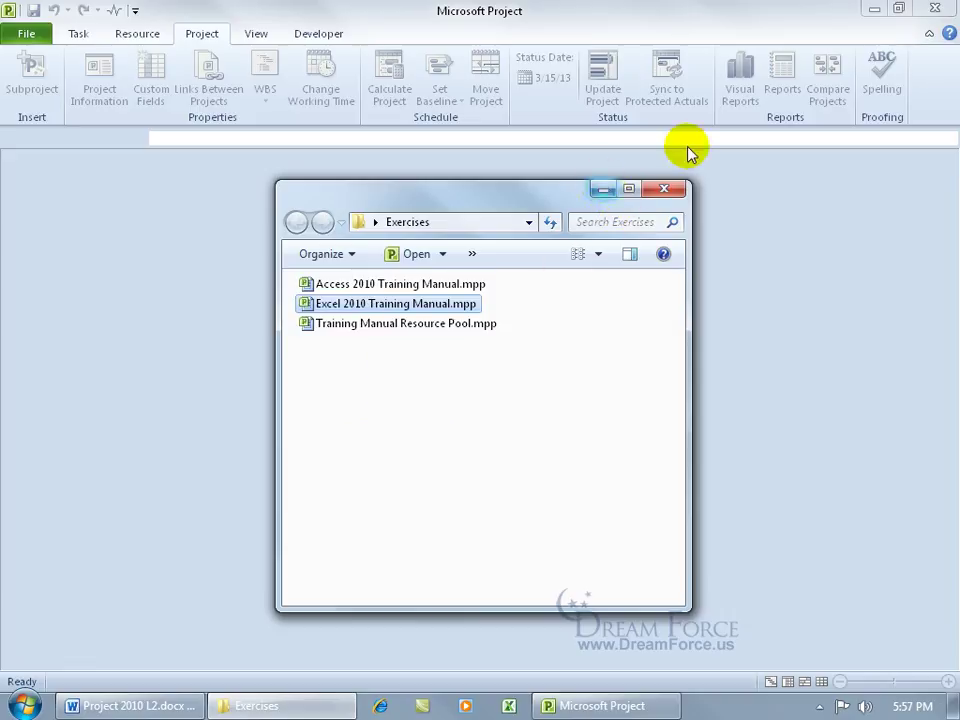
click(874, 9)
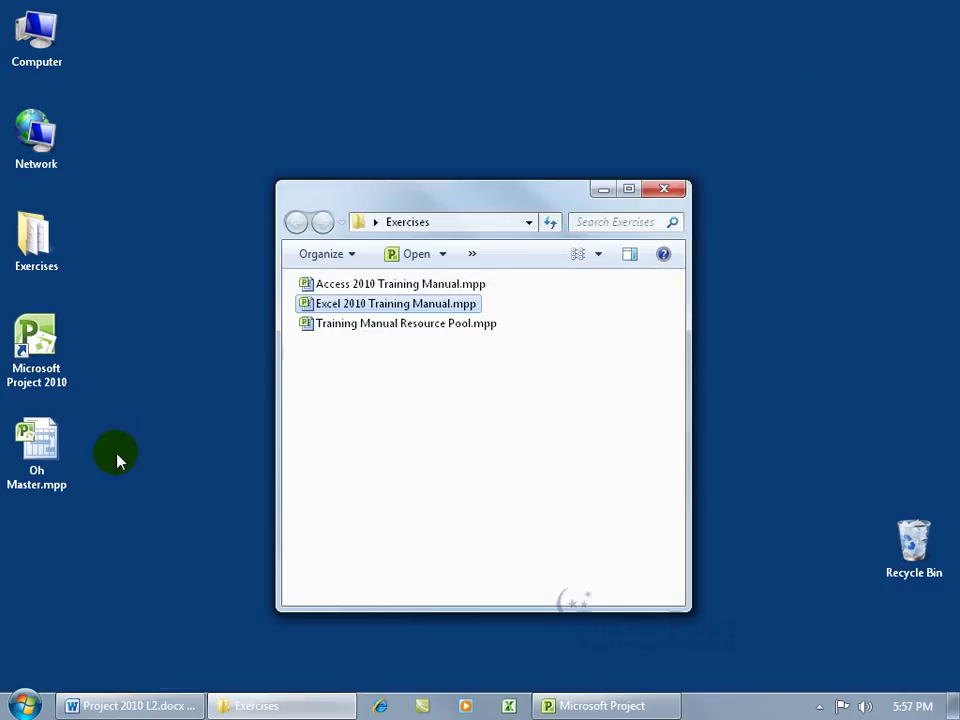
click(55, 445)
click(55, 445)
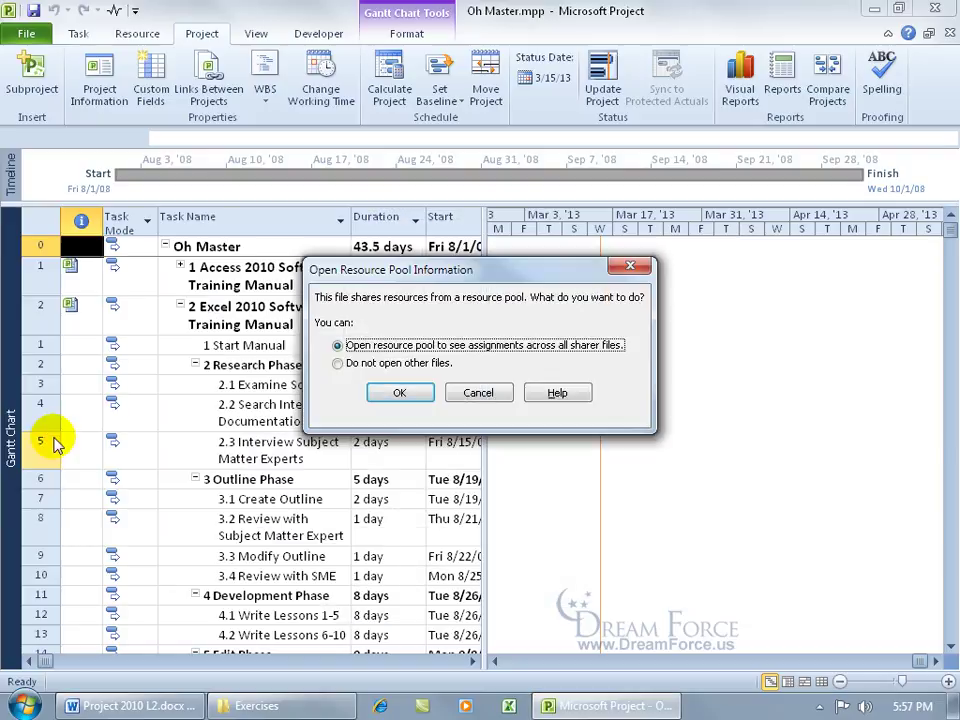
click(400, 393)
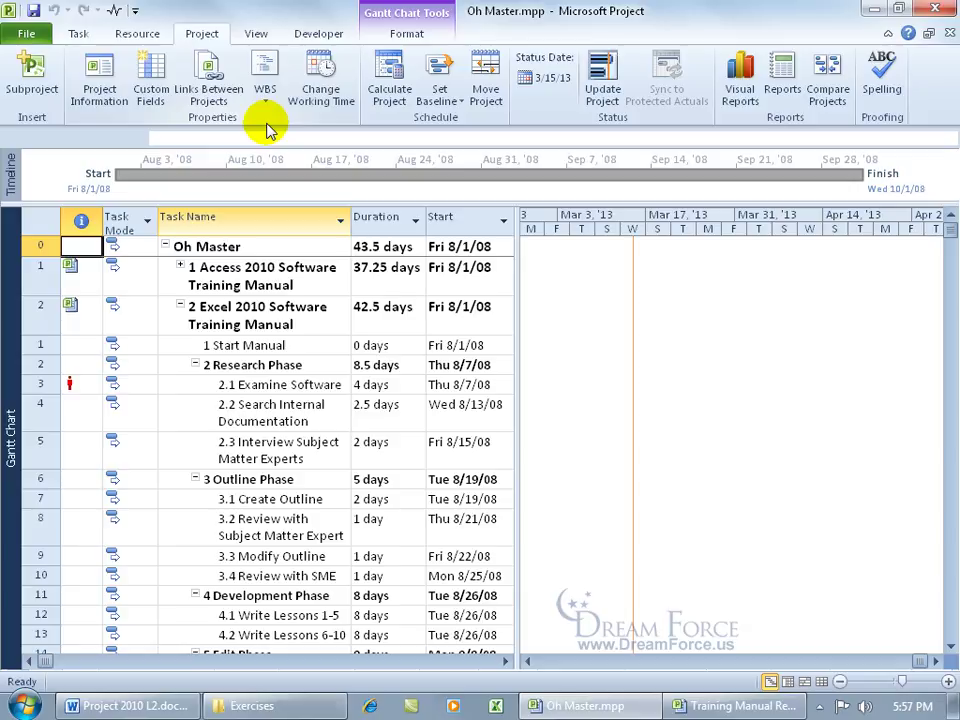
Define the master project's WBS code with the prefix "Master -" and the Uppercase Letters (ordered) sequence for level 1
click(265, 96)
click(288, 122)
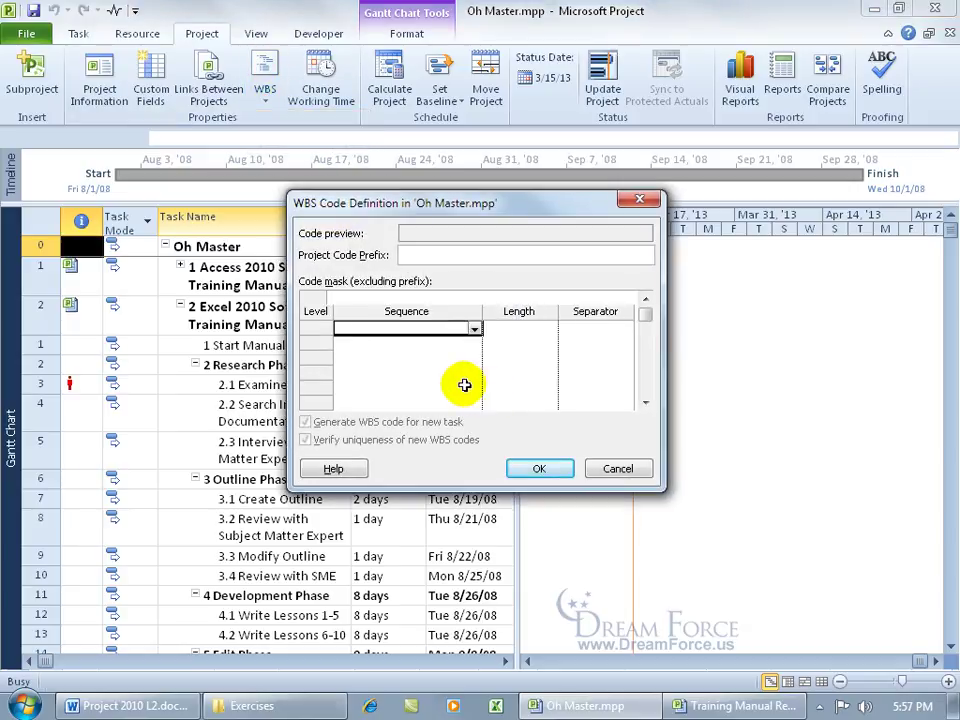
click(475, 329)
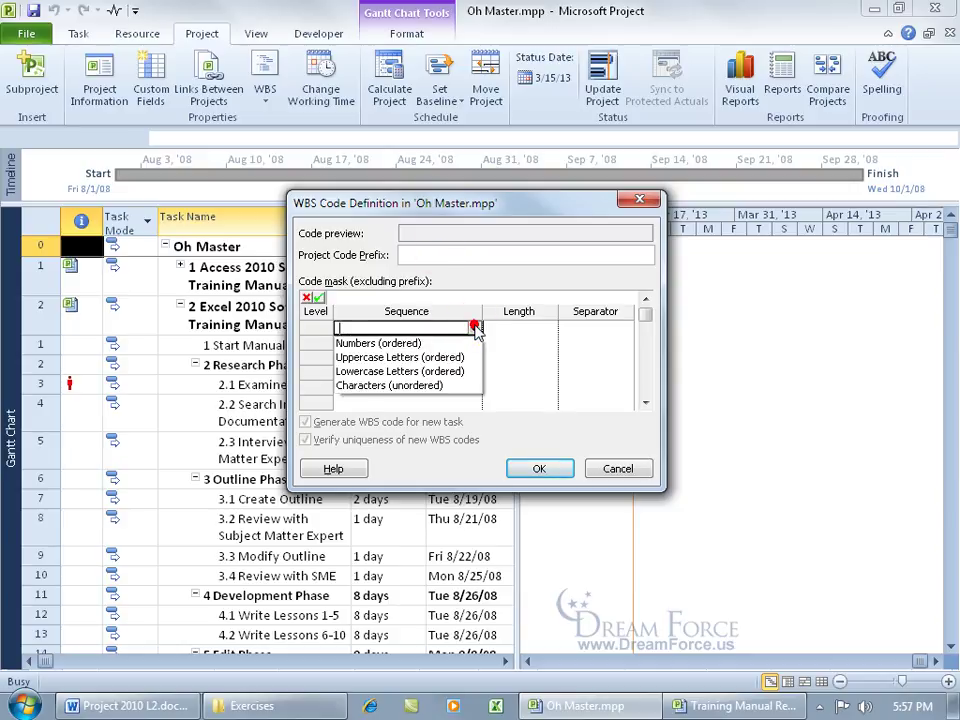
click(400, 359)
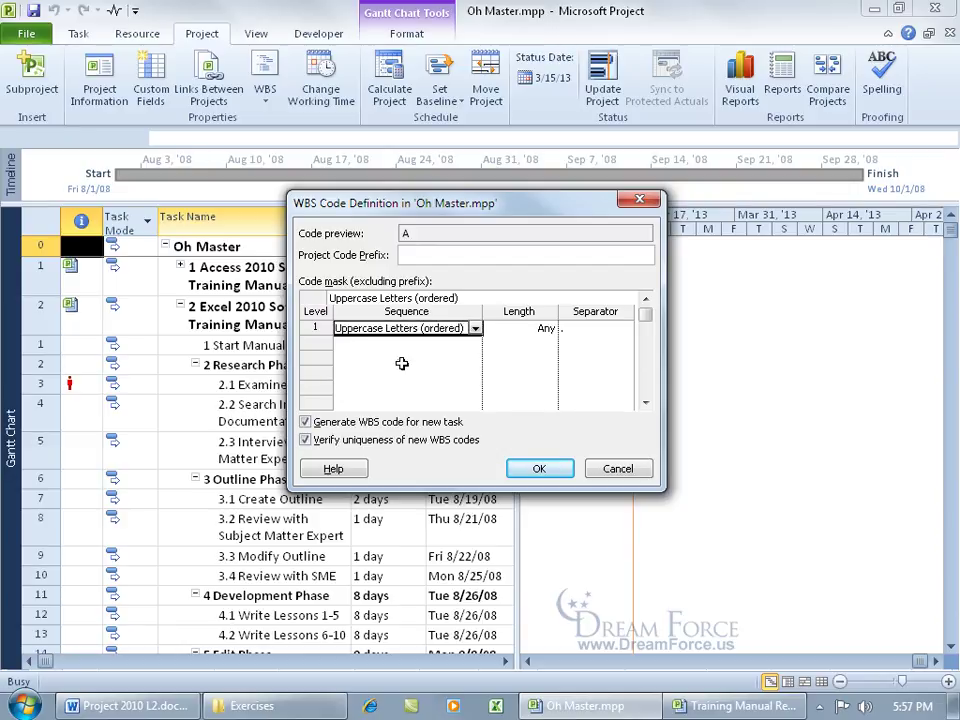
click(446, 254)
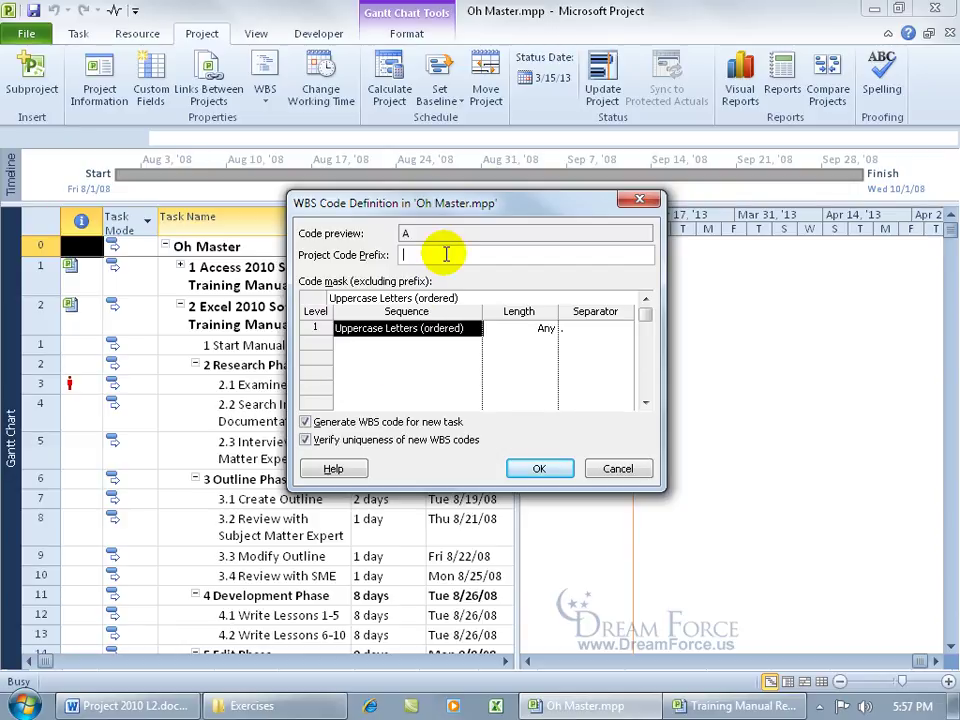
text(Master -)
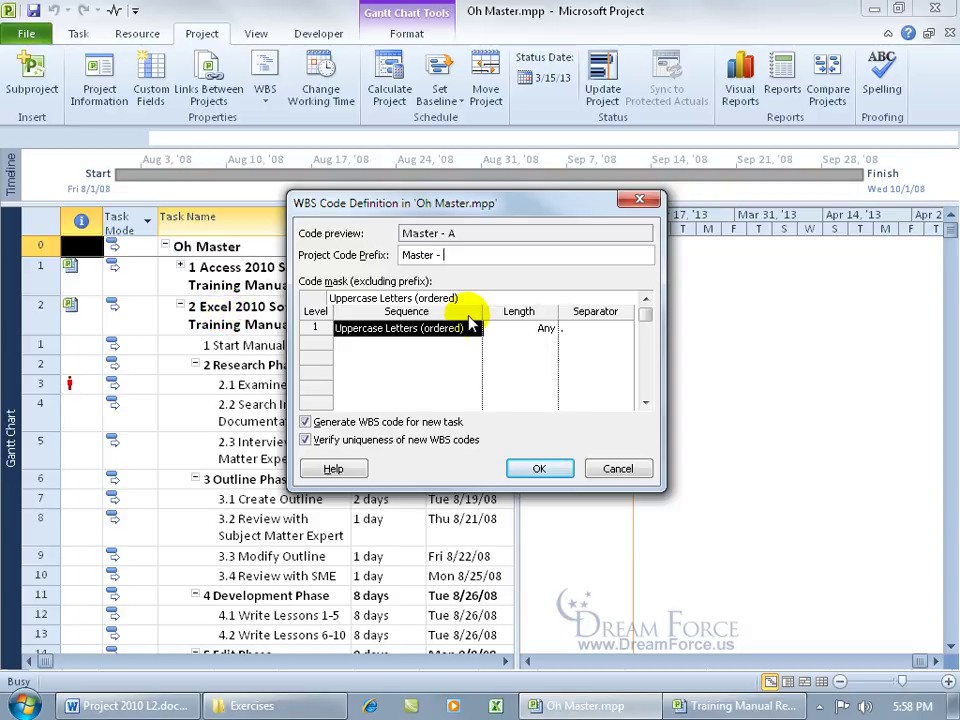
click(540, 467)
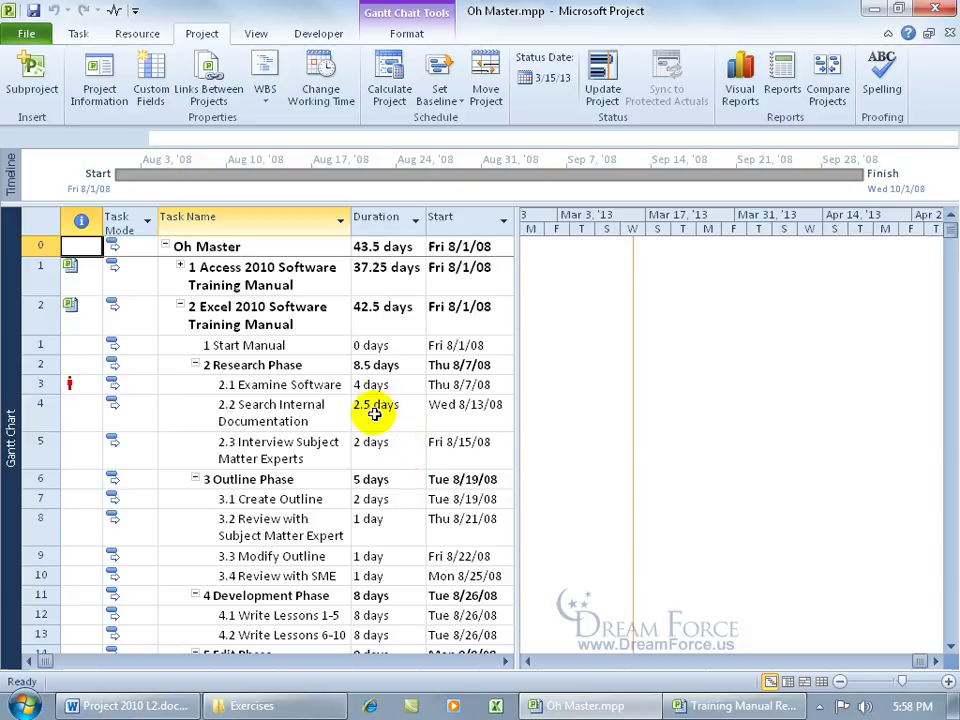
Insert a WBS column before the Duration column in the task table
right_click(395, 220)
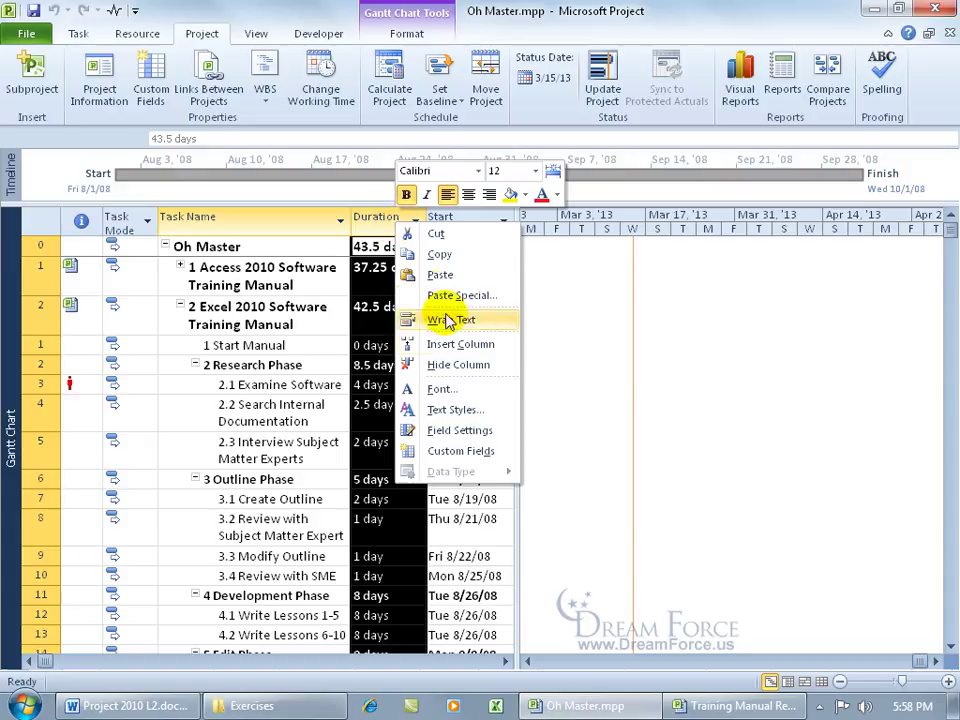
click(457, 345)
text(wbS)
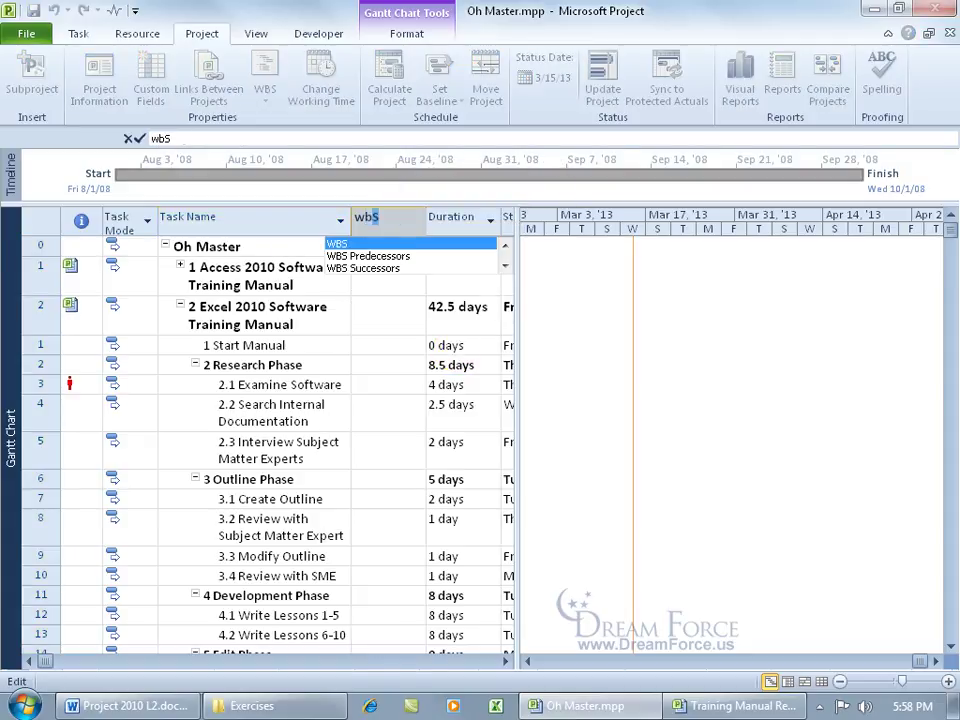
click(334, 245)
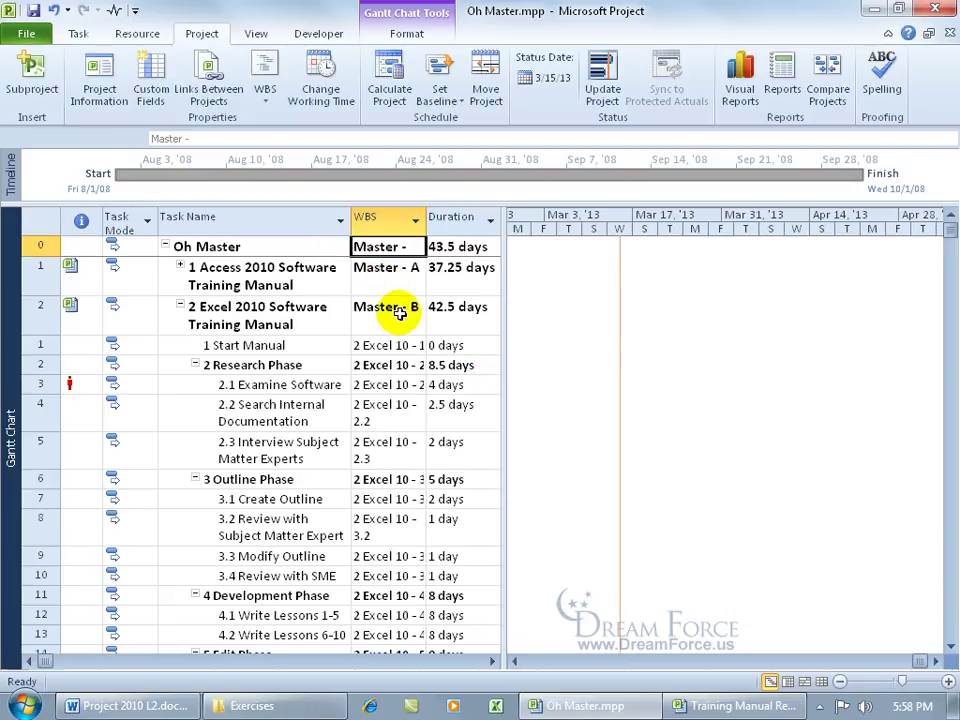
Collapse the Excel 2010 Software Training Manual subproject and expand the Access 2010 Software Training Manual subproject
click(181, 304)
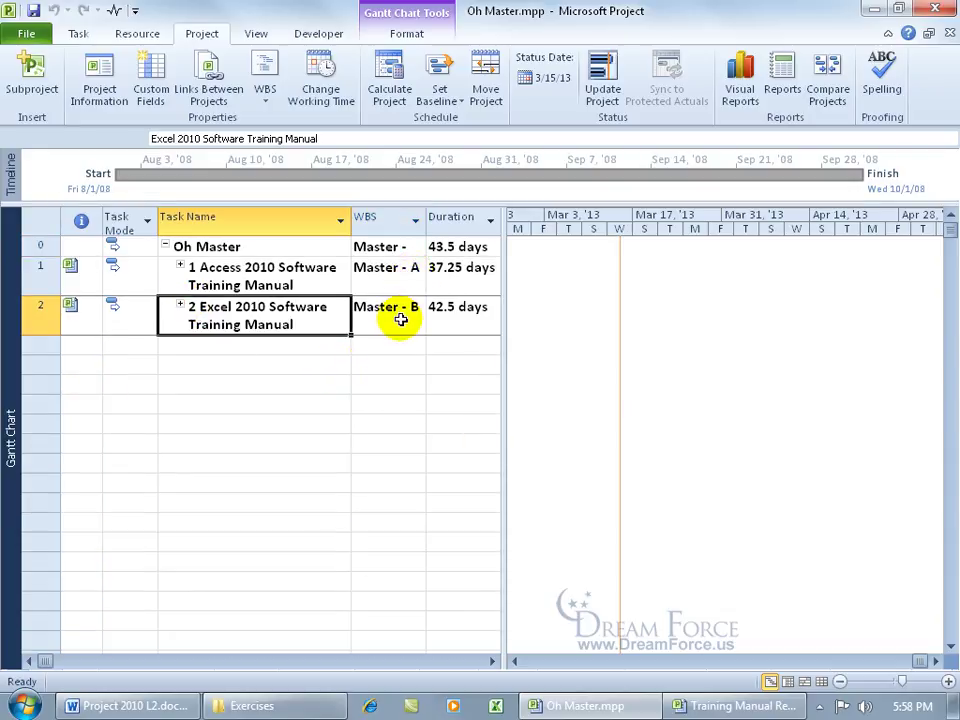
click(181, 268)
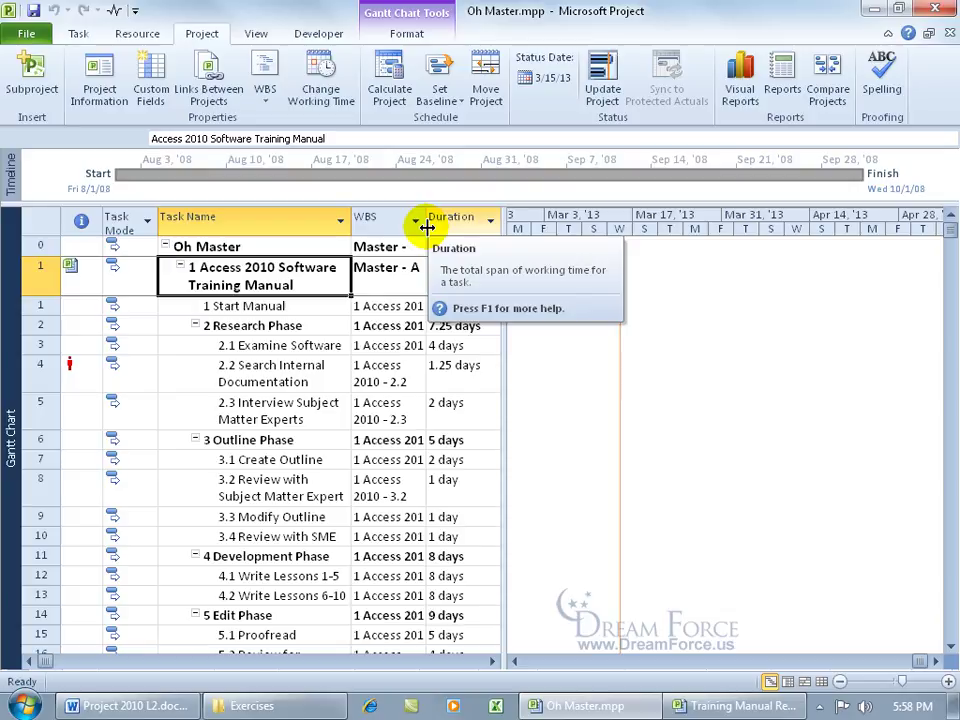
Widen the WBS column to fit the full codes, and extend the table area to show the Start column
drag(426, 227, 472, 228)
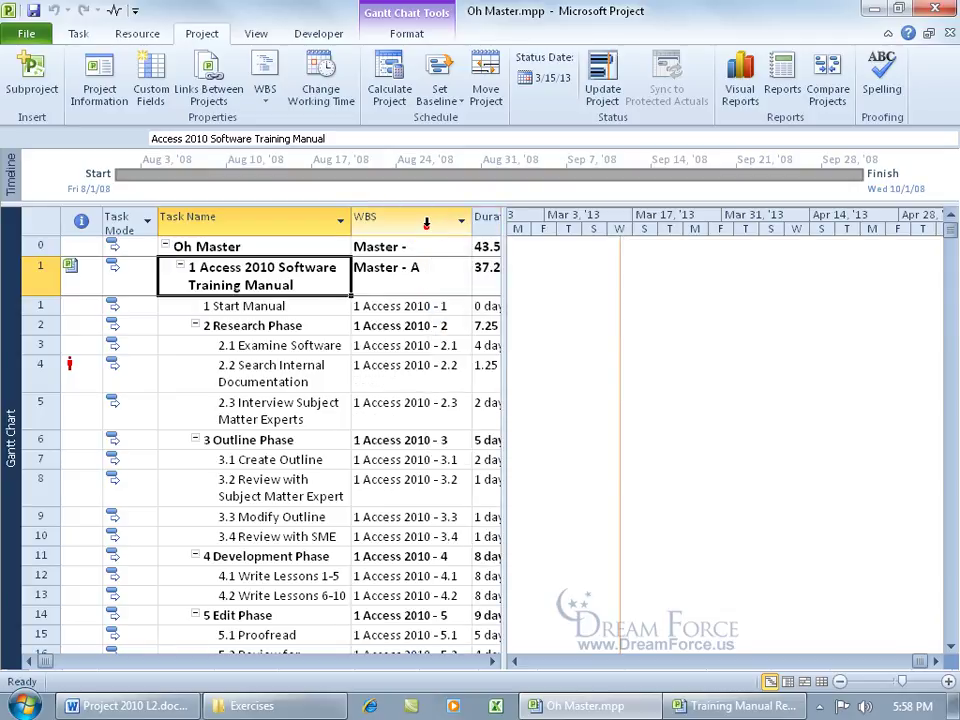
drag(502, 285, 625, 300)
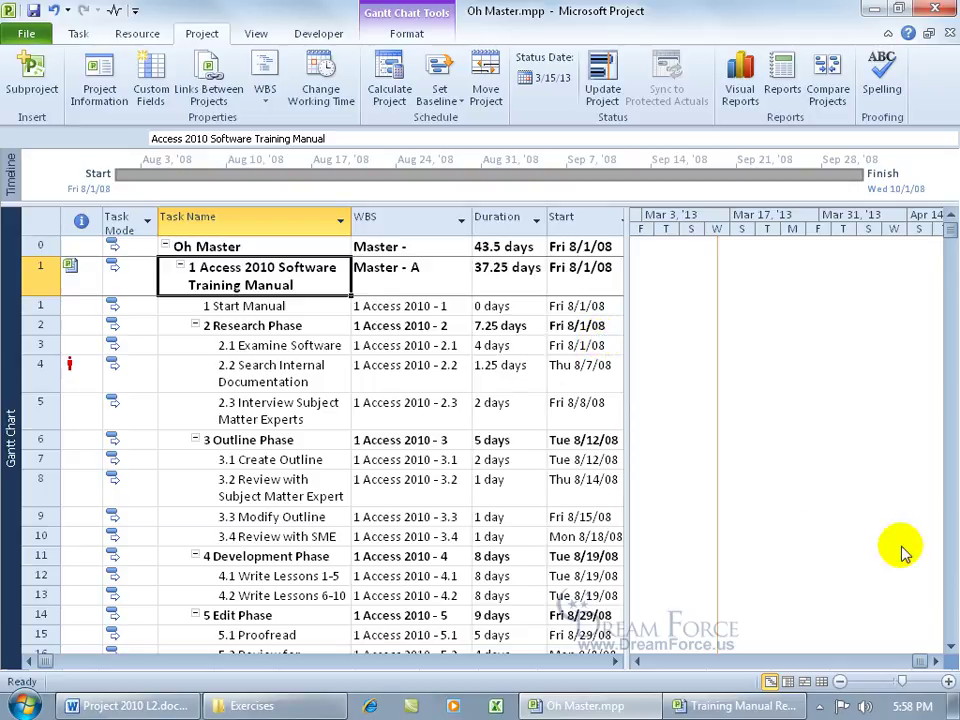
click(950, 648)
click(950, 648)
click(950, 648)
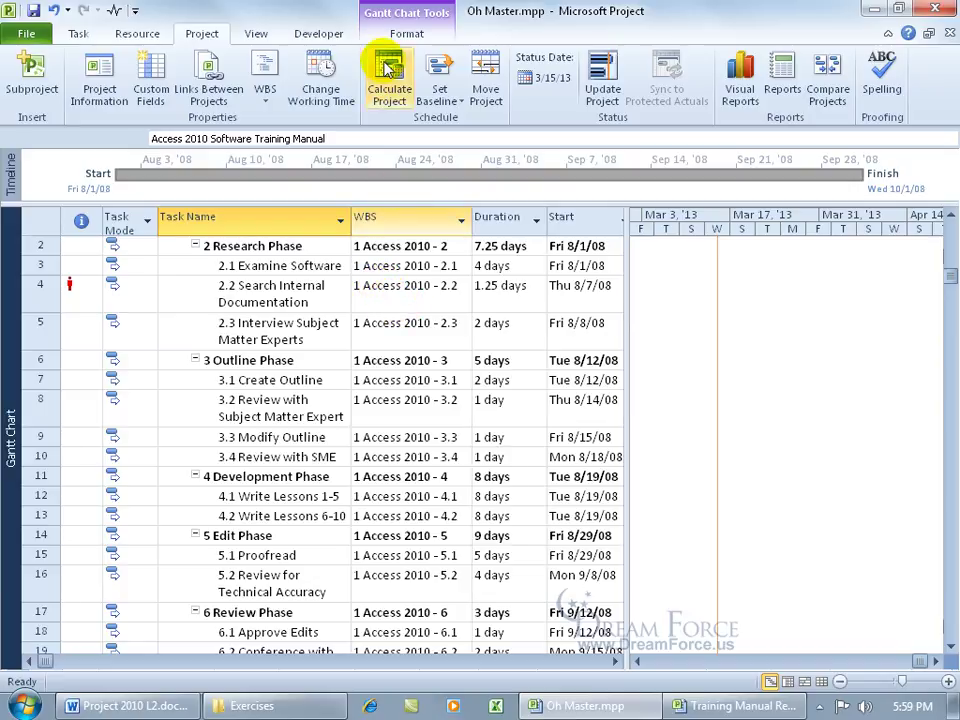
Turn off the outline numbers in front of the task names and select the Access subproject's Research Phase task
click(400, 33)
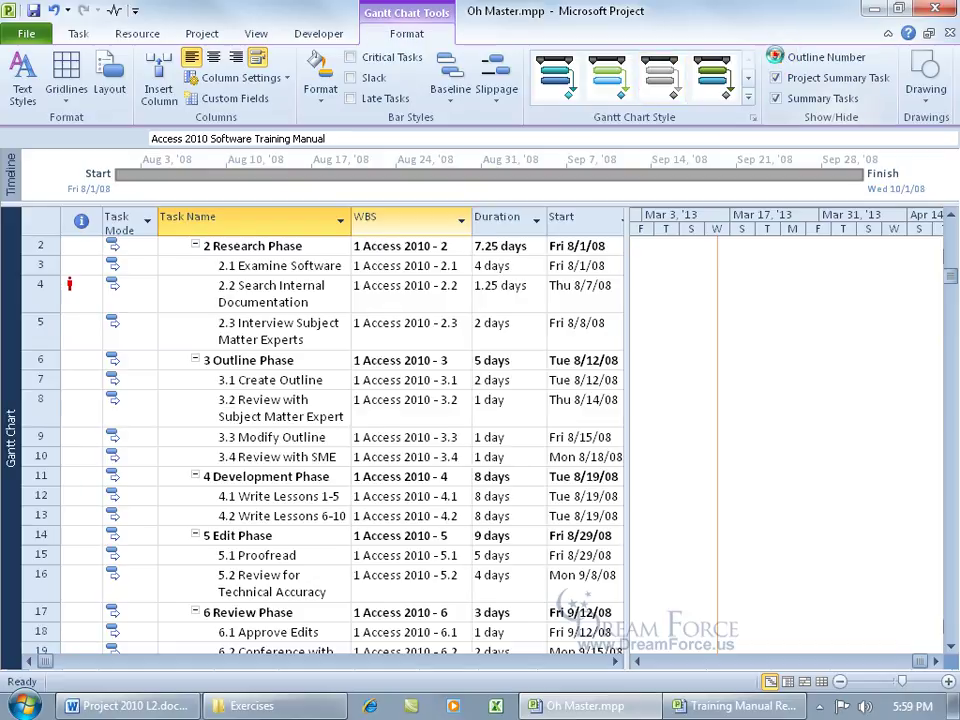
click(778, 58)
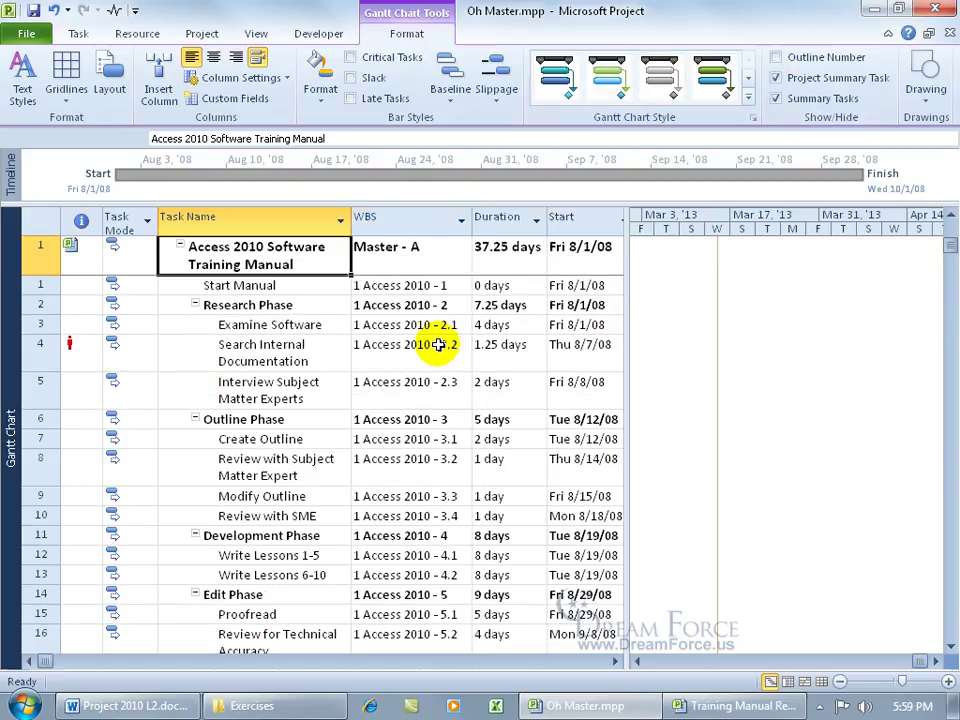
click(315, 304)
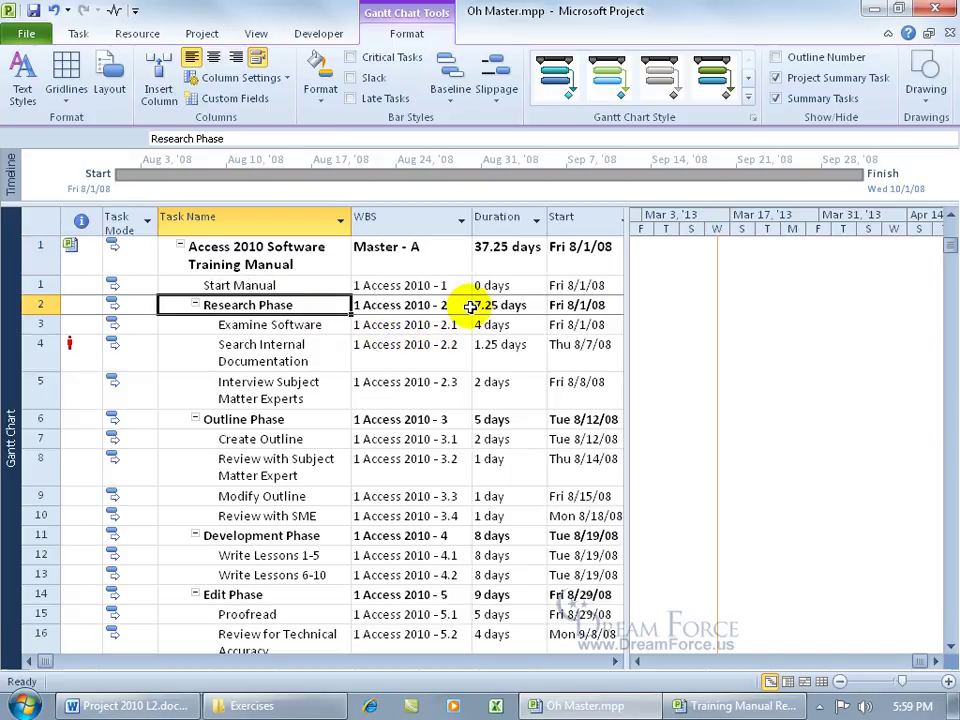
Examine the WBS codes of the tasks in the Access subproject's Research Phase and Outline Phase
click(298, 324)
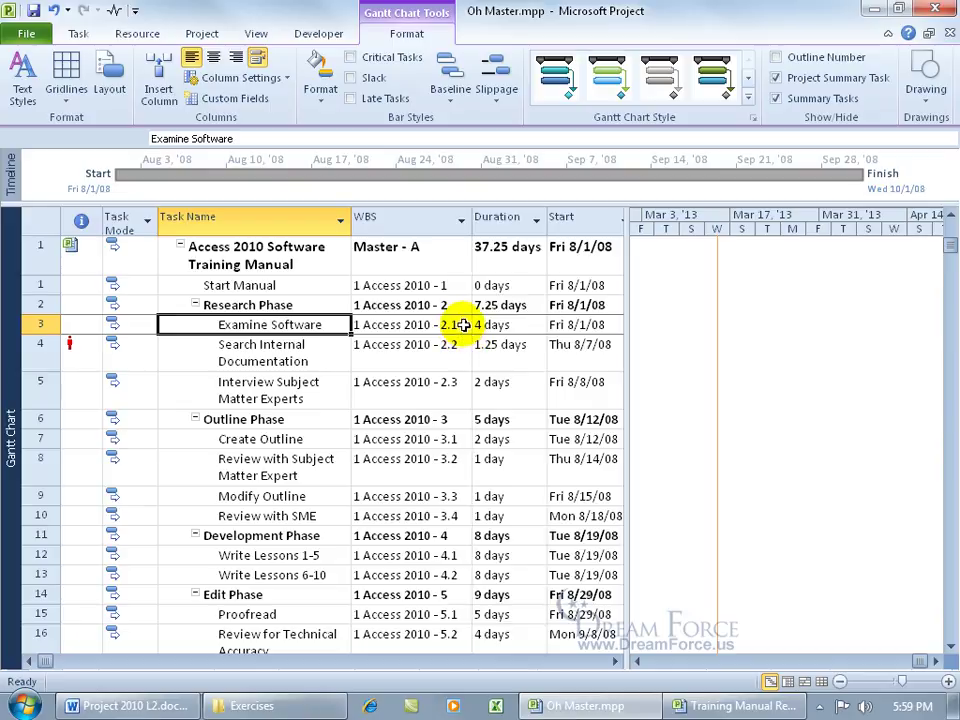
click(335, 348)
click(321, 382)
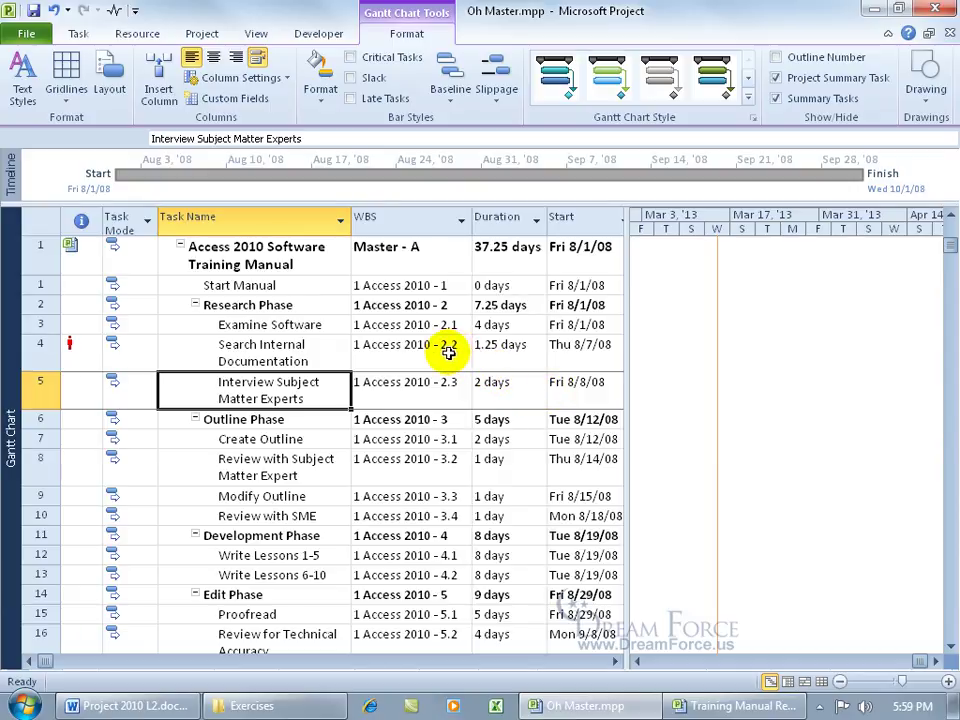
click(951, 648)
click(951, 648)
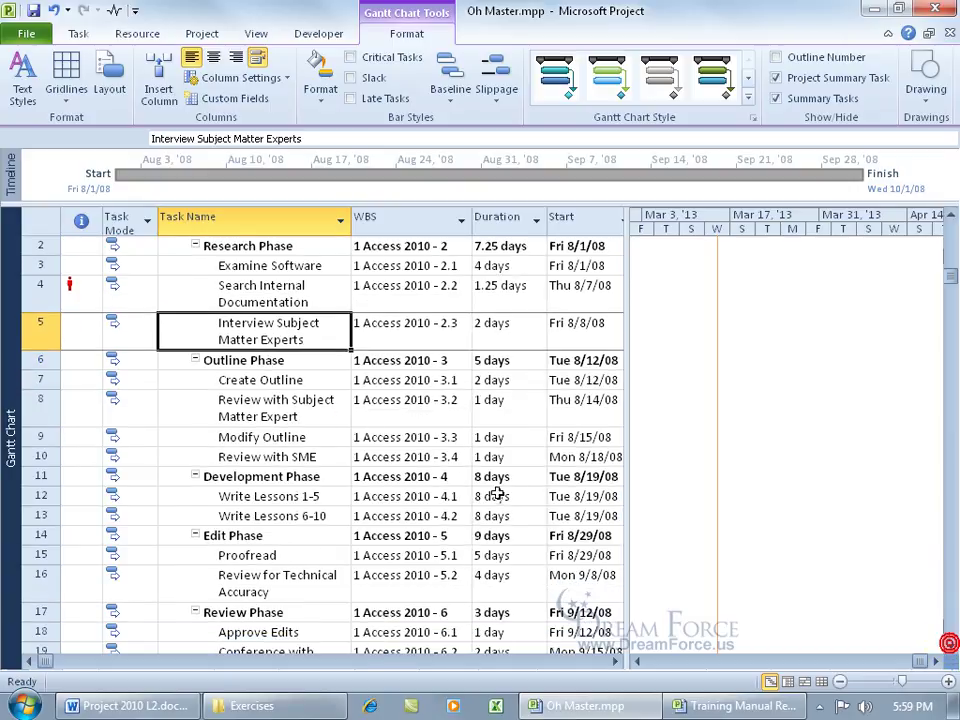
click(315, 400)
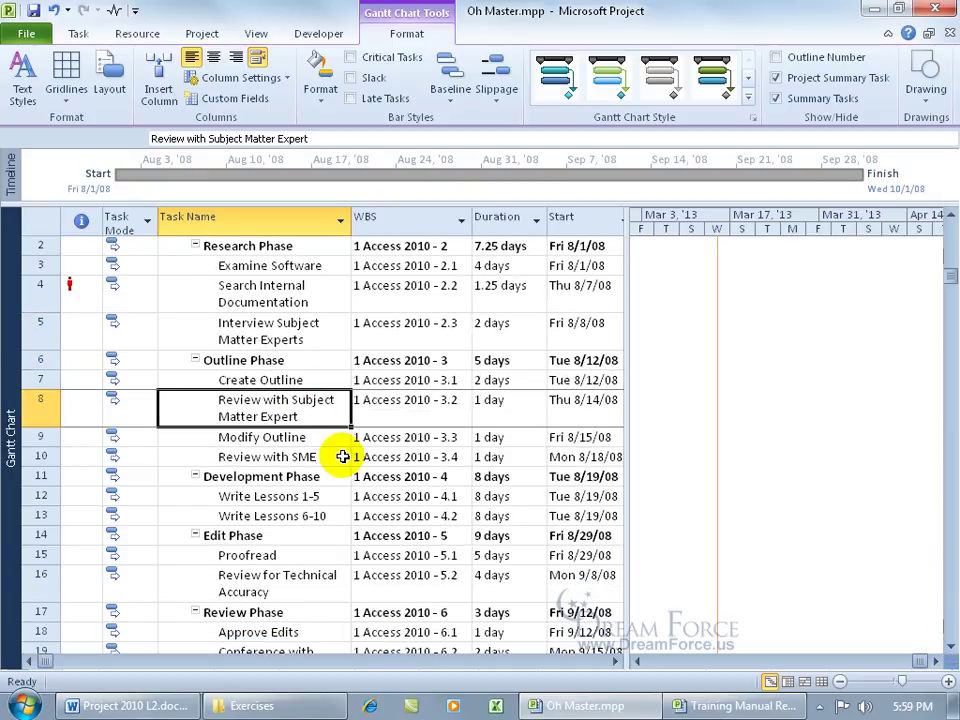
Insert a Project column before the WBS column in the task table
right_click(407, 216)
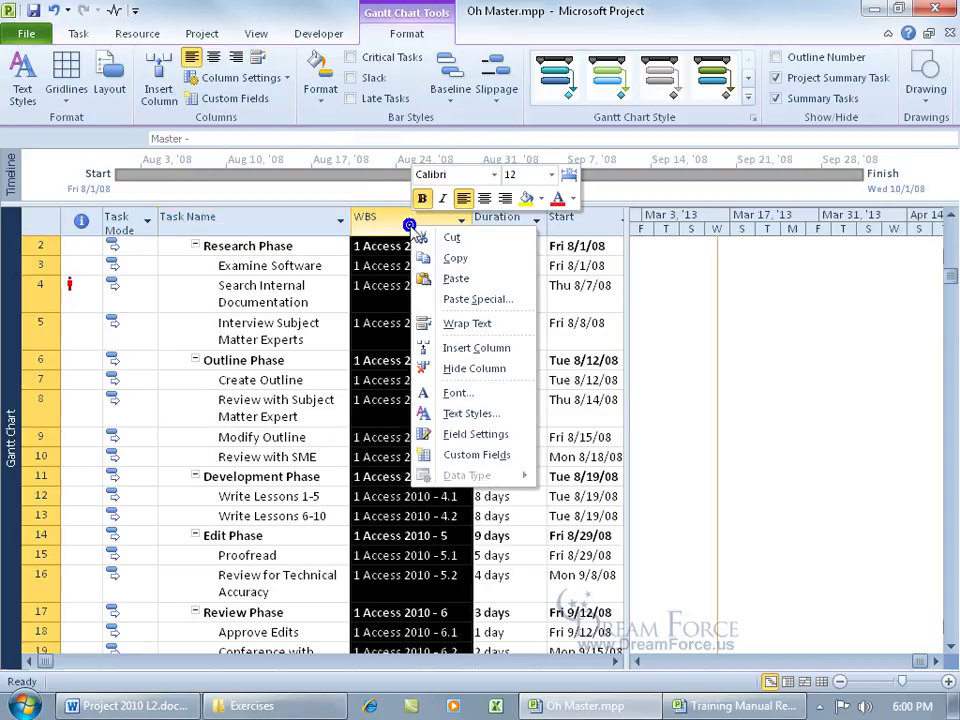
click(455, 347)
text(project)
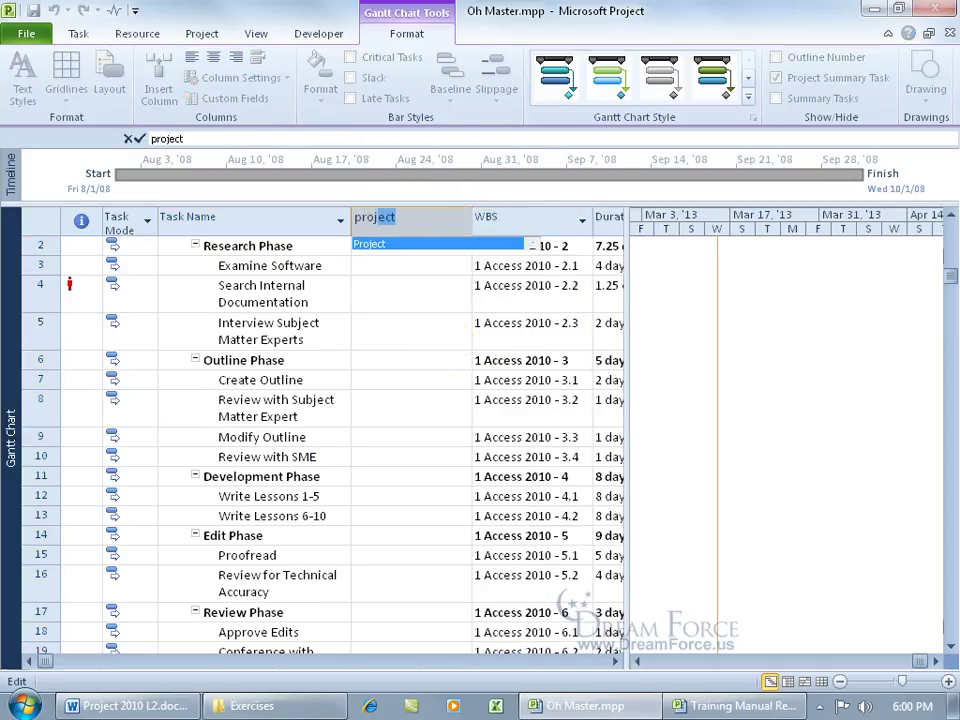
click(377, 246)
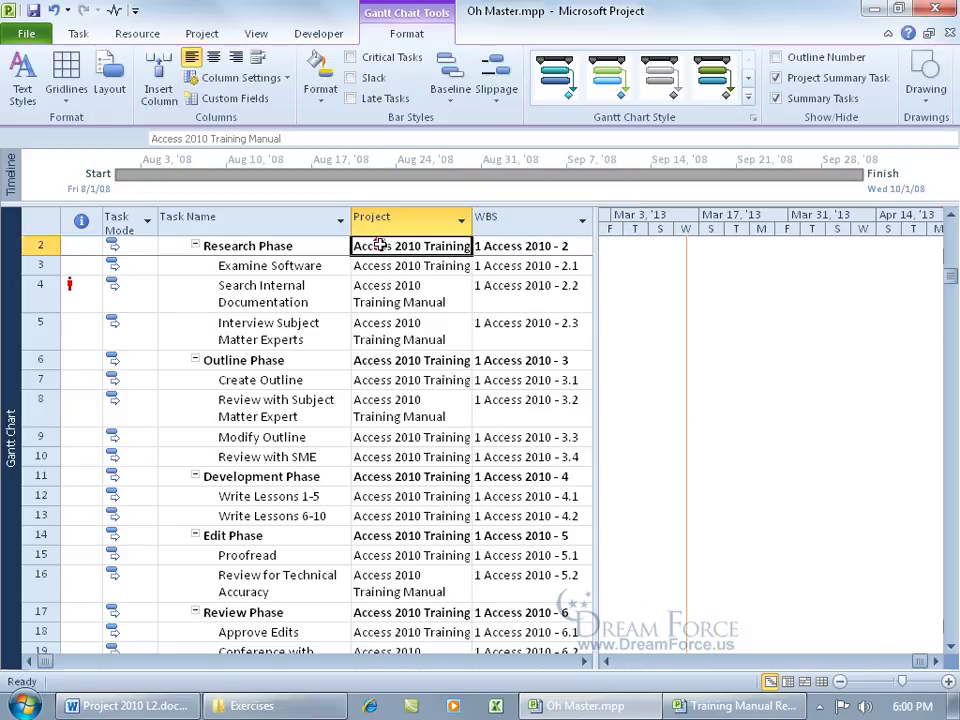
click(396, 330)
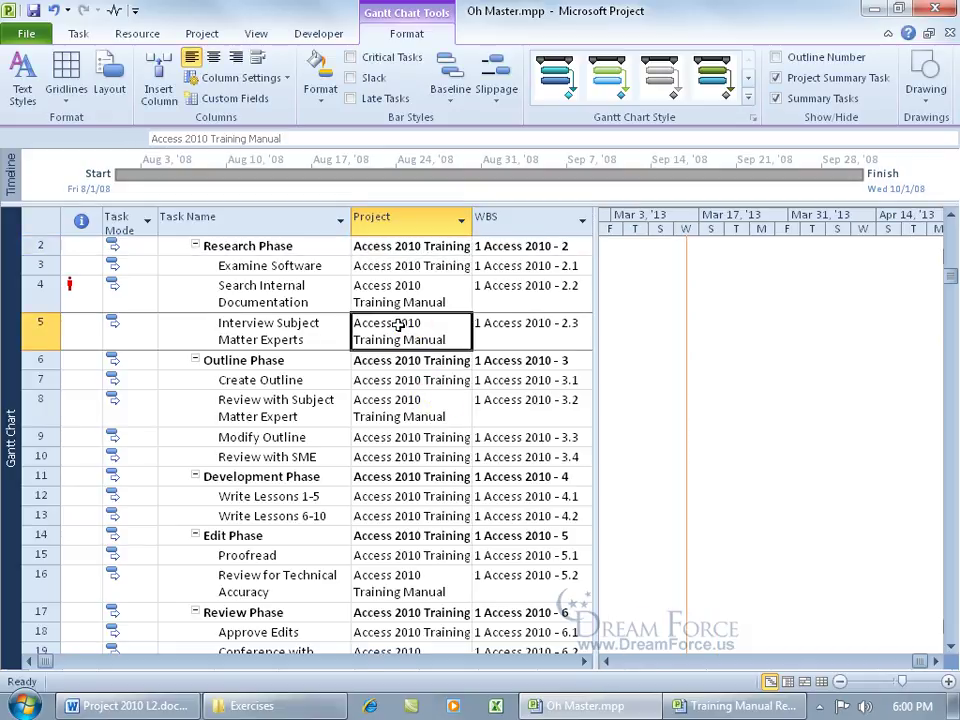
Expand the Excel 2010 Software Training Manual subproject and check the project name listed for its tasks
scroll(396, 480, down, 3)
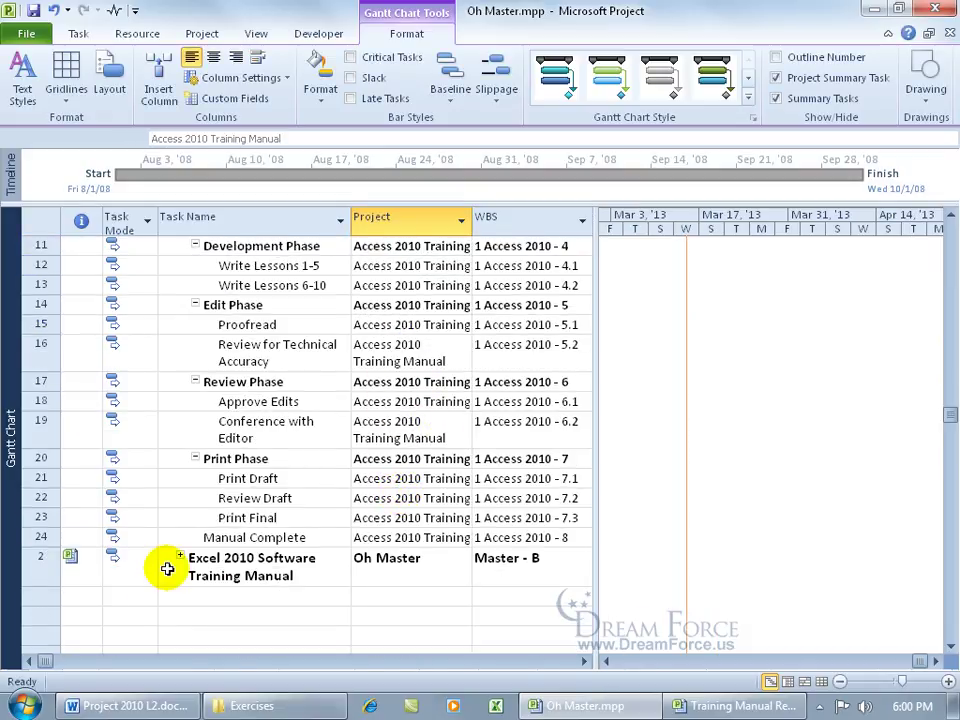
click(181, 558)
scroll(399, 549, down, 3)
click(418, 497)
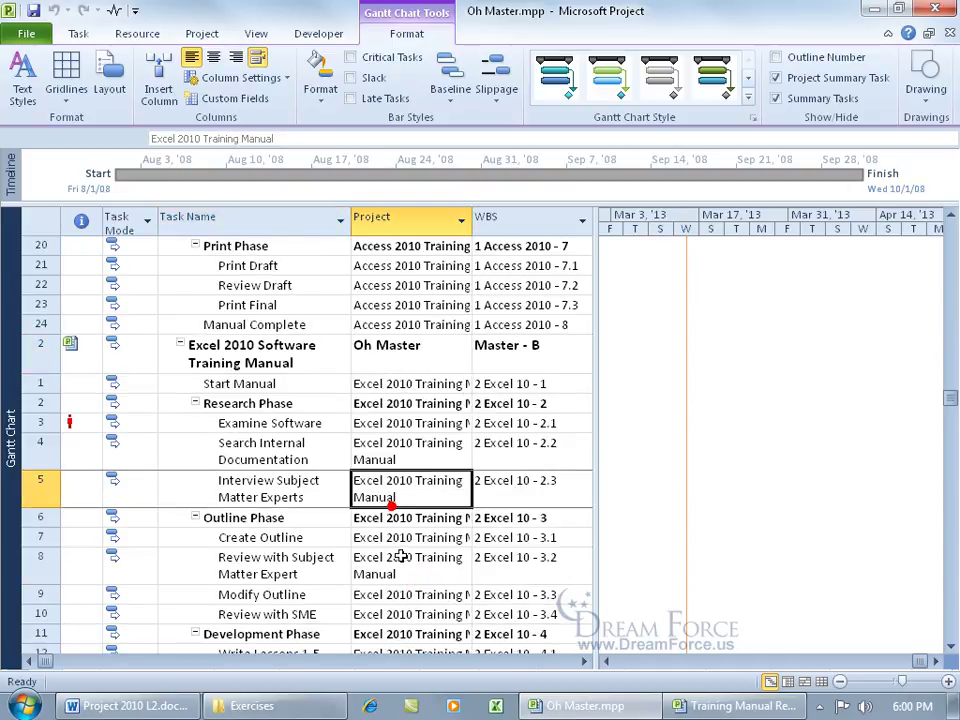
click(399, 563)
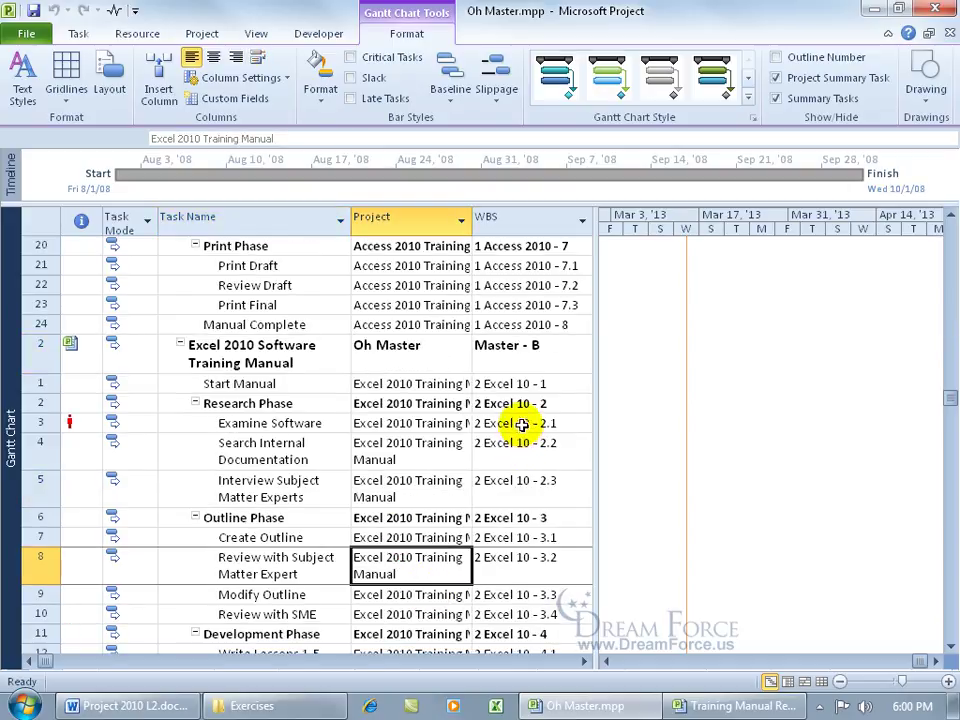
Shrink the table area to the Task Name column and zoom the Gantt chart timescale to the entire project
drag(591, 377, 354, 384)
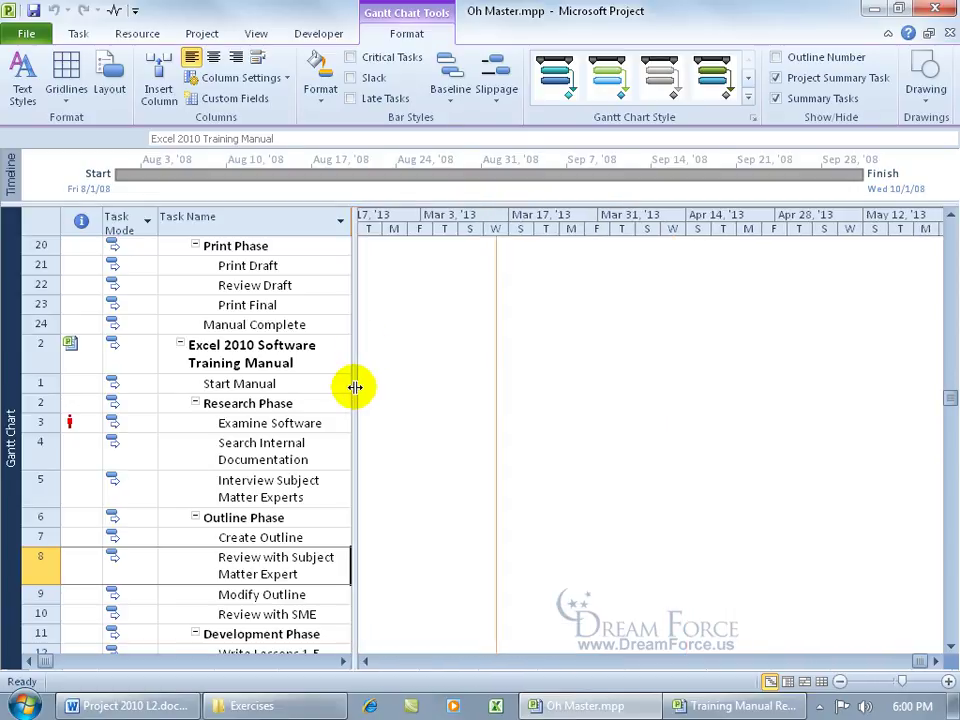
right_click(487, 225)
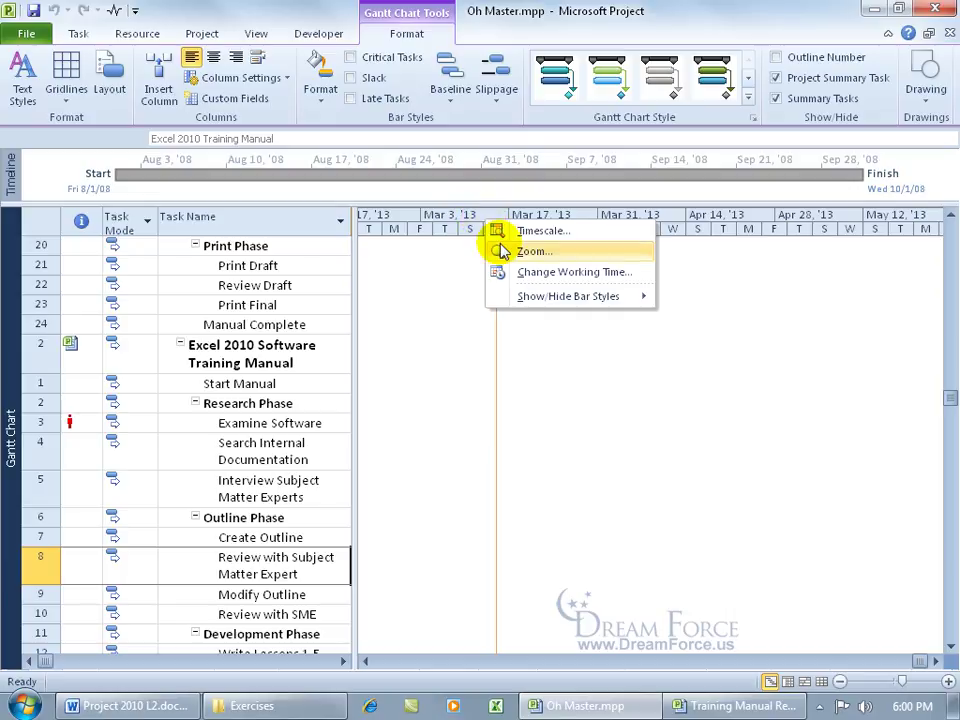
click(505, 251)
click(400, 381)
click(487, 440)
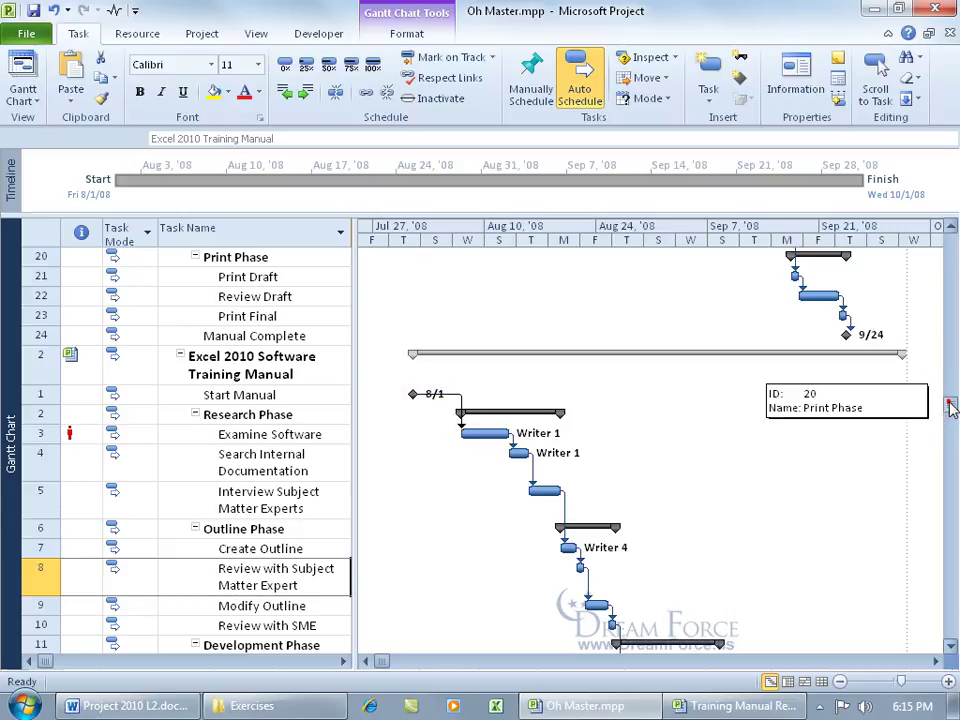
Extend the table area to the Start column and set the Access subproject's Start Manual start date to 7/31/08
scroll(514, 326, up, 7)
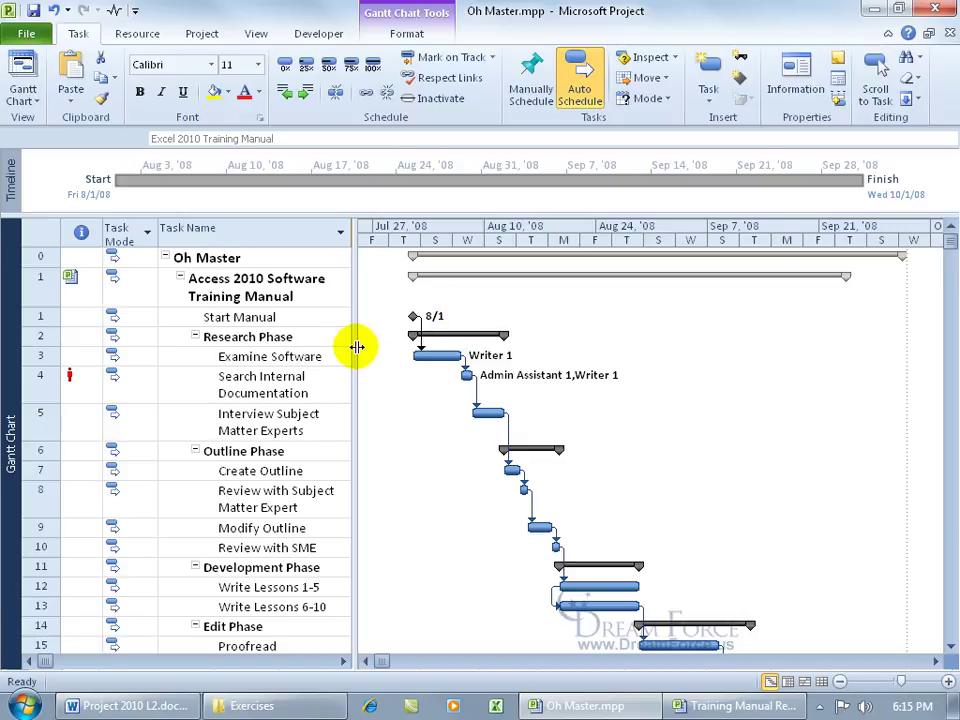
drag(354, 347, 758, 357)
click(724, 318)
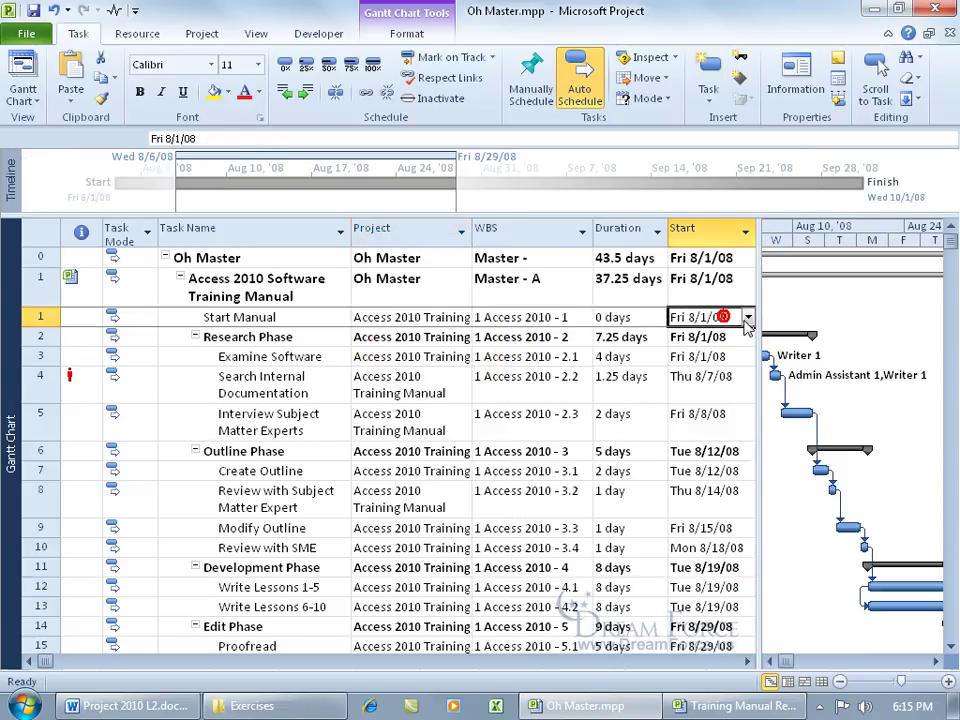
click(747, 318)
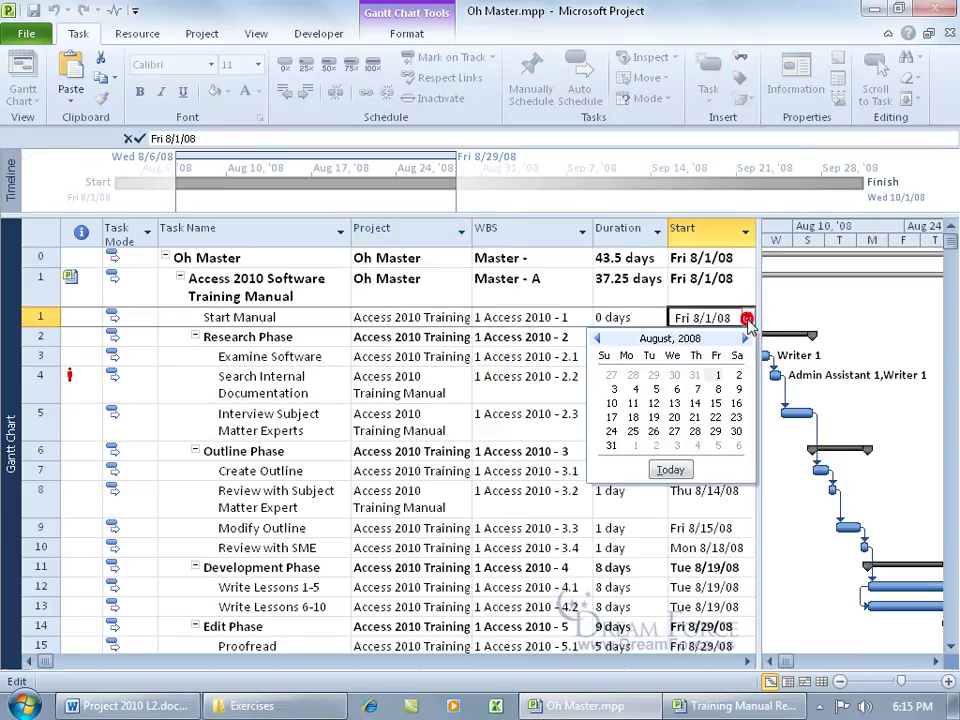
click(694, 375)
click(402, 406)
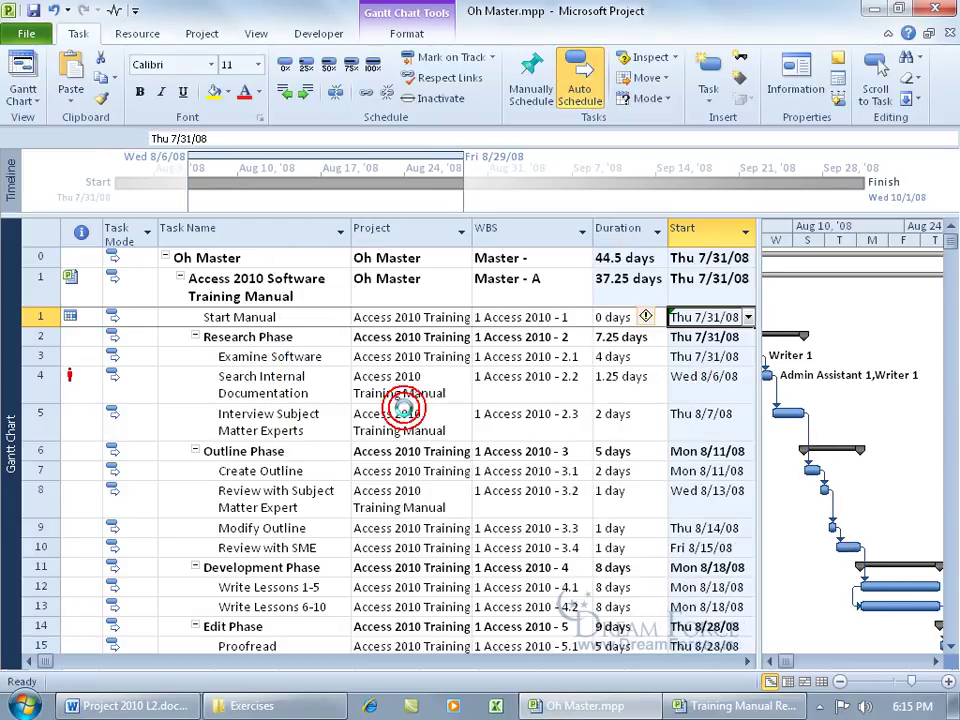
Shrink the table area back to the Task Name column and follow the Gantt bars to the Excel subproject's Manual Complete milestone
drag(758, 395, 605, 455)
click(612, 661)
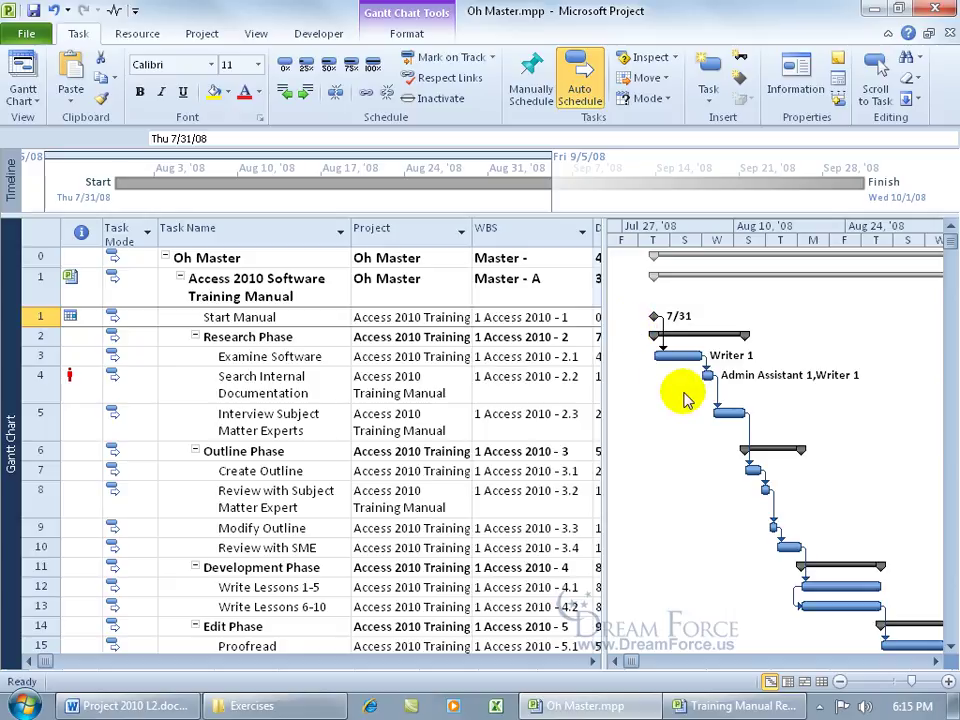
click(950, 645)
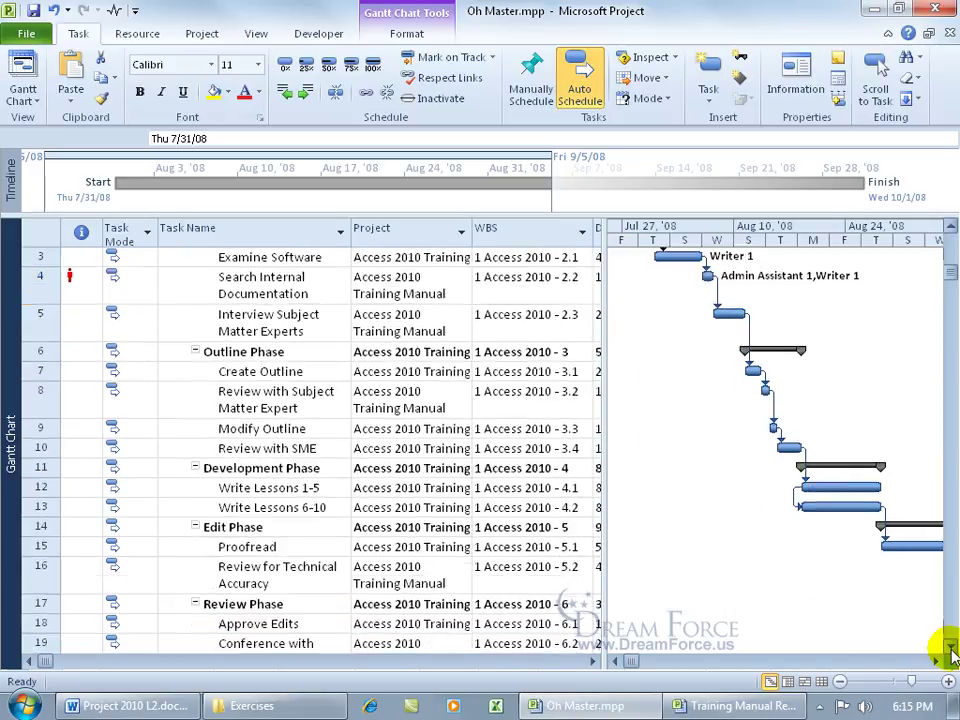
click(950, 648)
drag(604, 568, 355, 572)
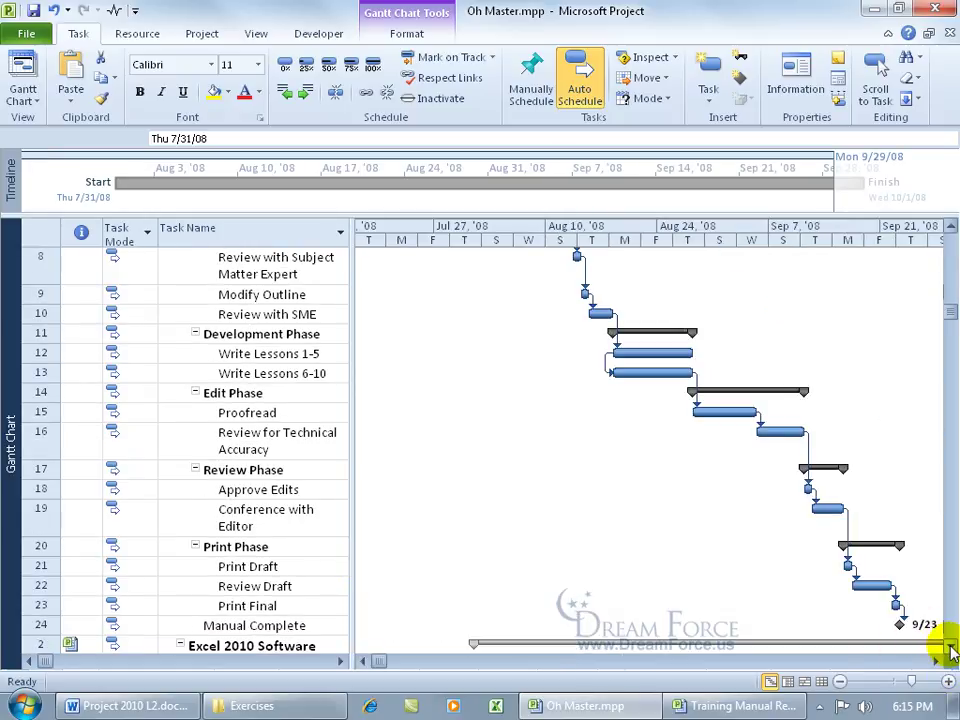
drag(950, 650, 937, 643)
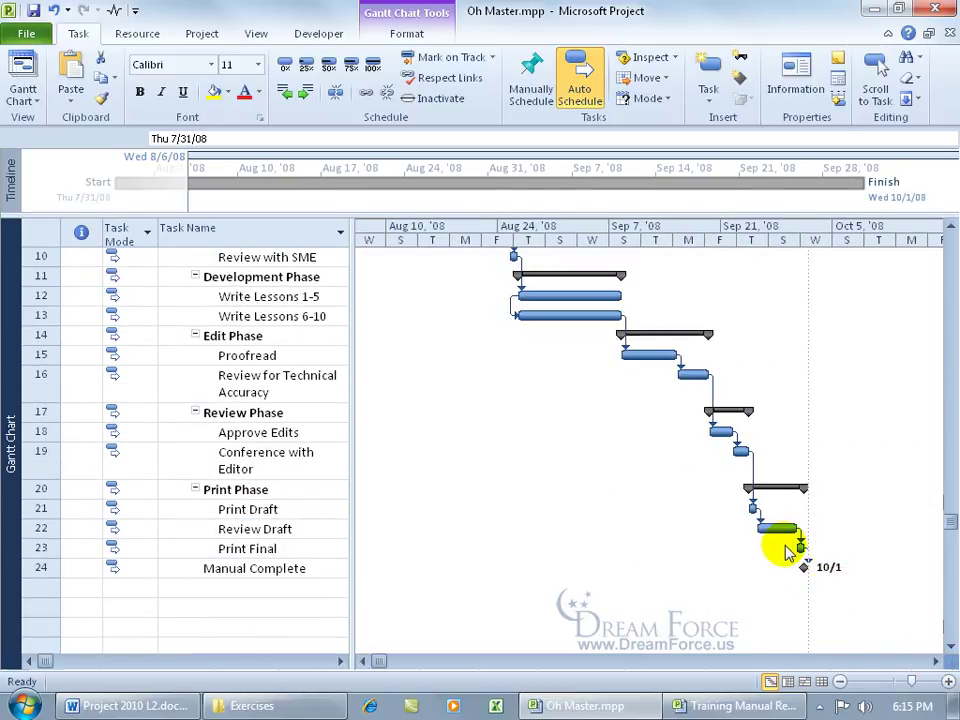
Open the Project Summary overview report and enlarge its preview
click(201, 34)
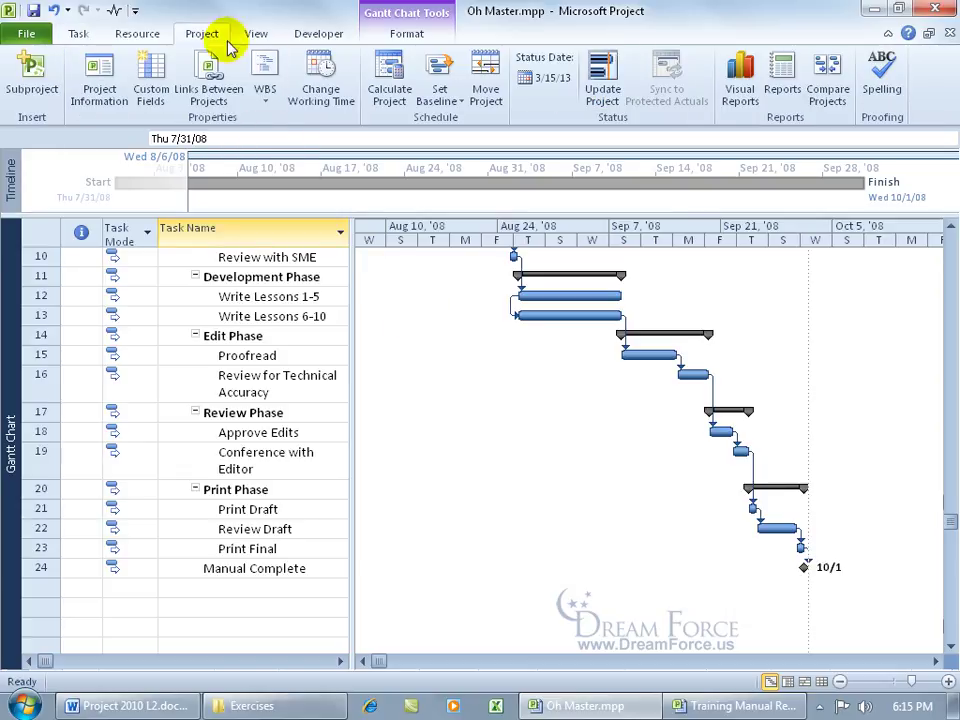
click(784, 82)
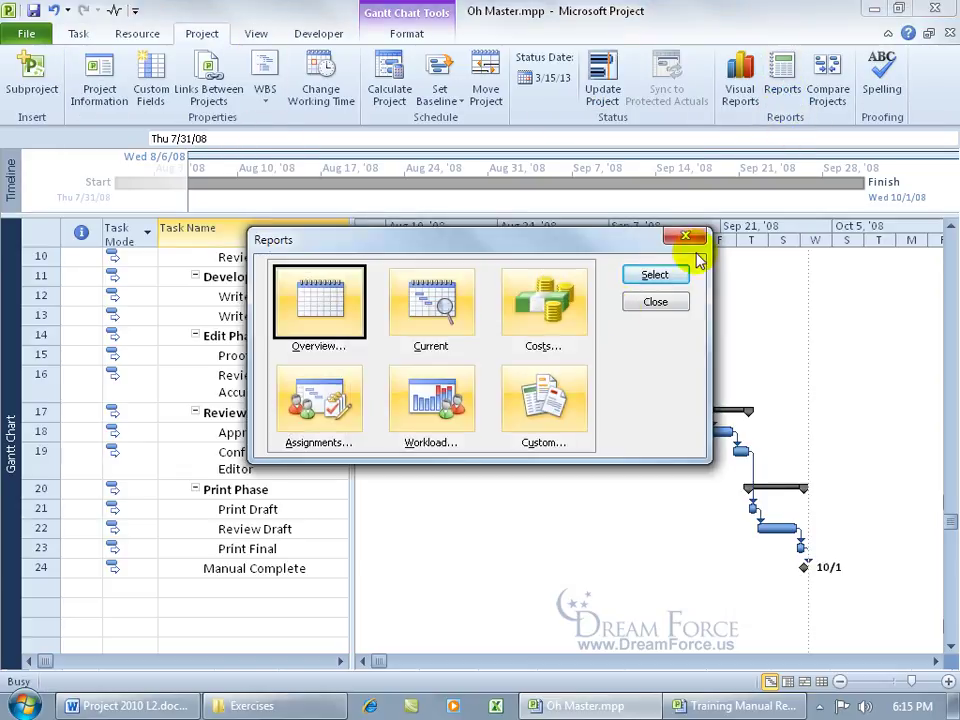
double_click(355, 318)
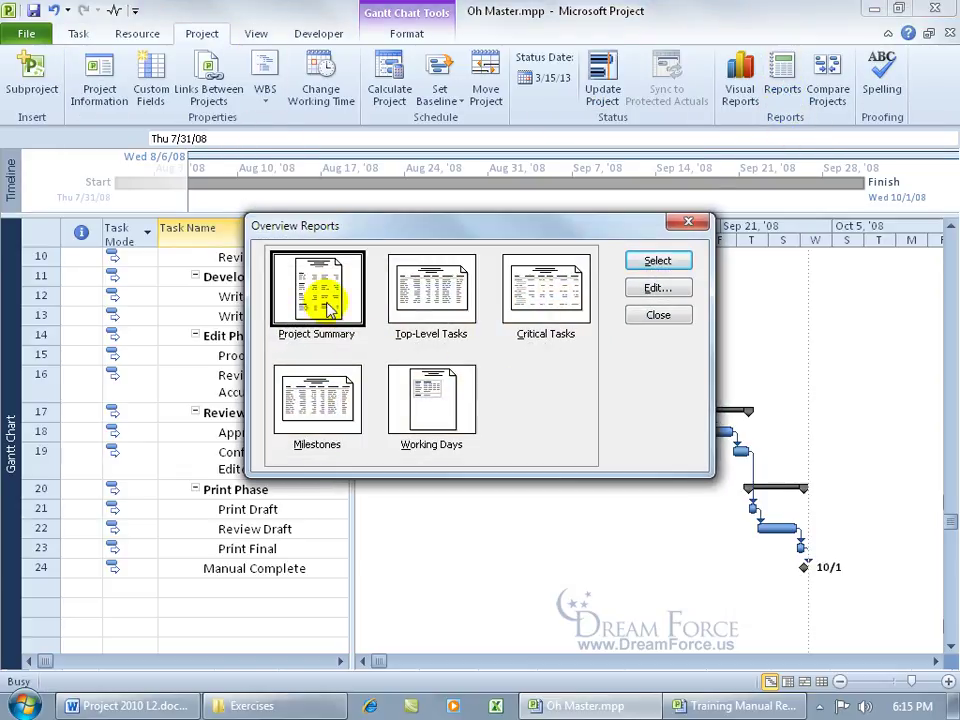
double_click(328, 302)
click(712, 262)
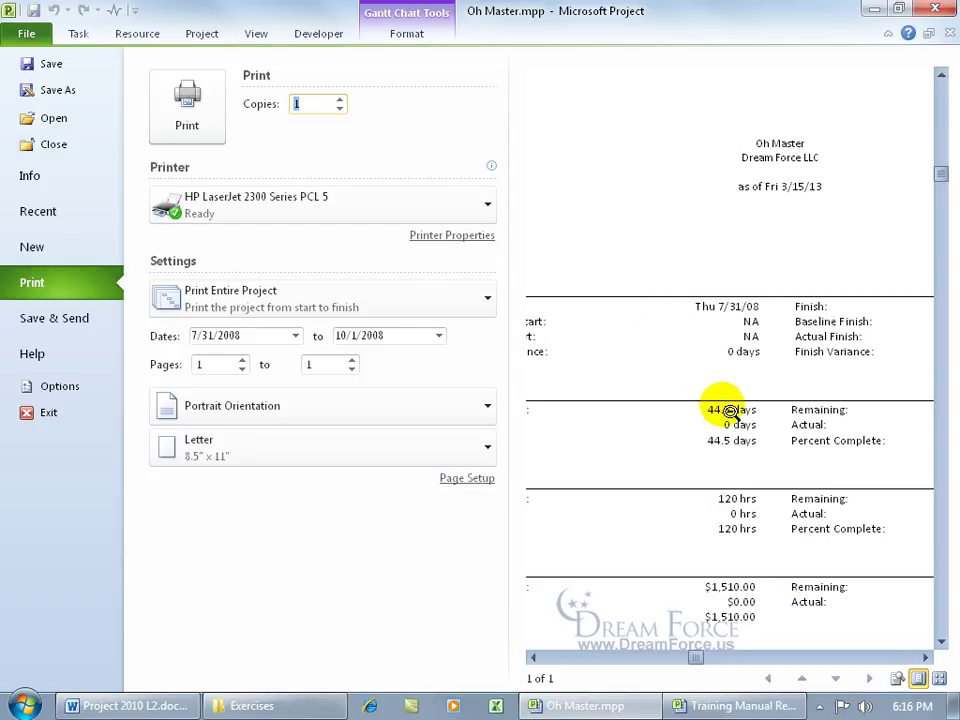
Examine the dates, duration, work, costs and task status in the Project Summary report, and return to the Gantt chart
click(924, 657)
click(923, 657)
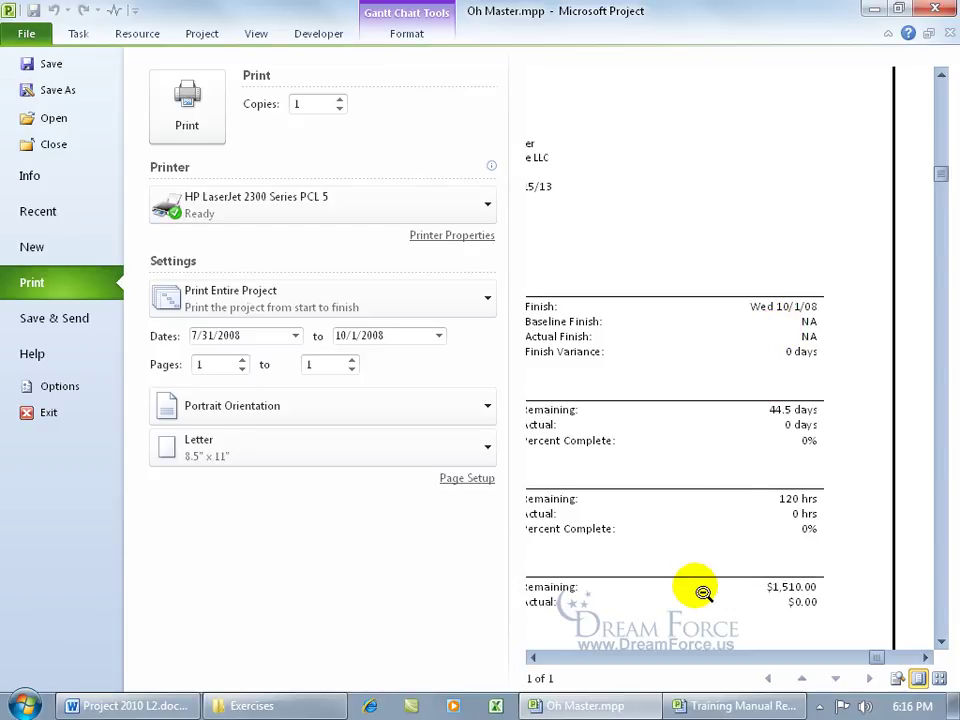
click(553, 626)
click(687, 457)
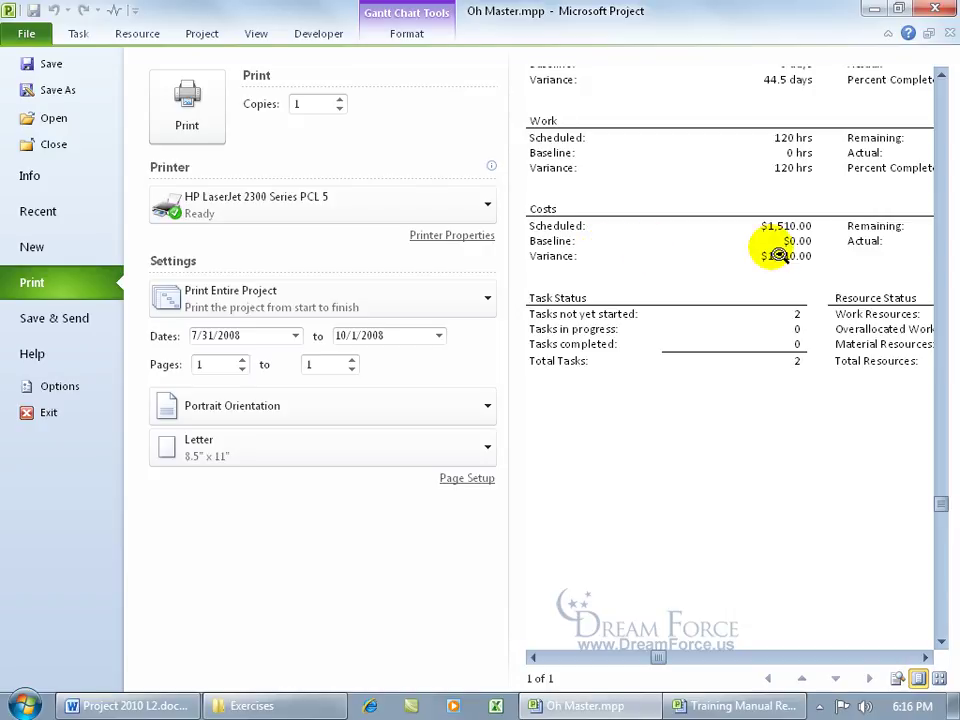
click(33, 33)
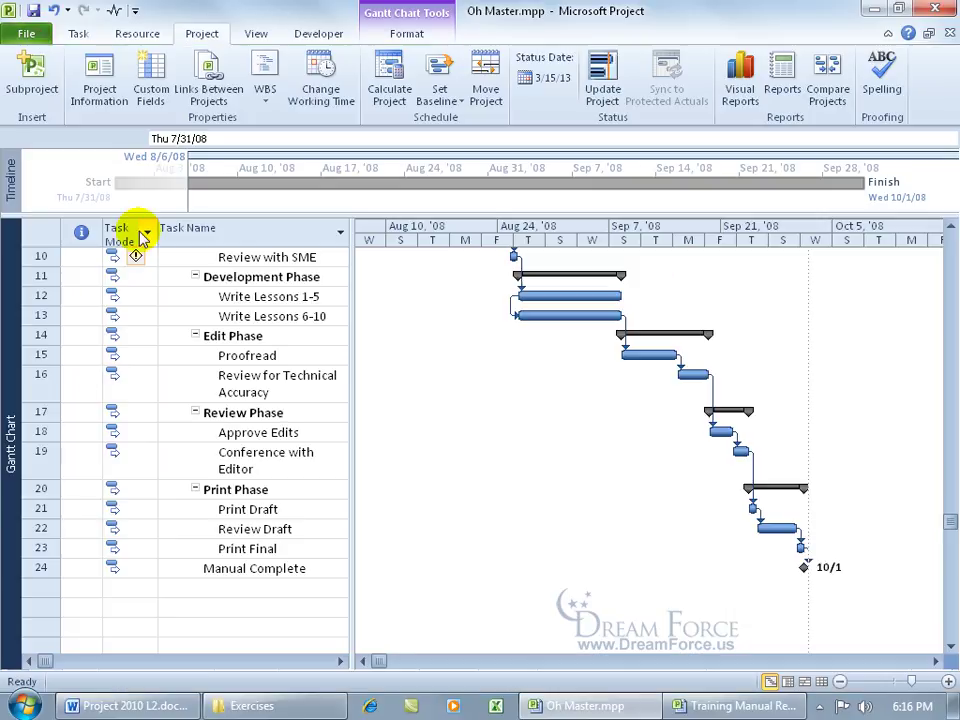
Link the Access subproject's Manual Complete milestone to the Excel subproject's Start Manual milestone in the Gantt chart
drag(948, 522, 938, 476)
click(951, 228)
click(951, 228)
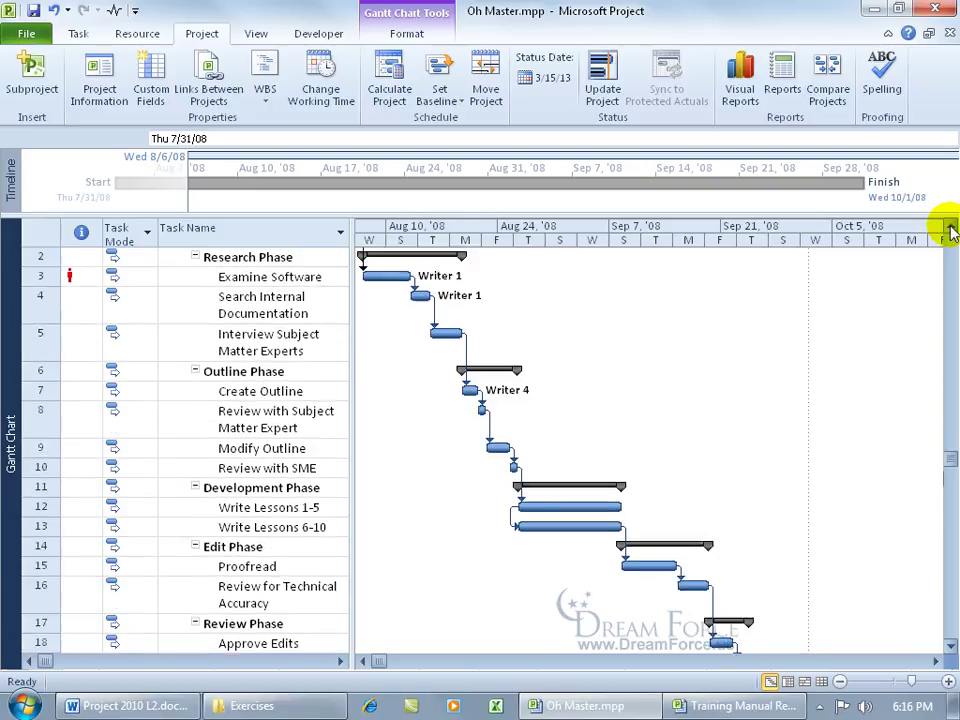
click(363, 661)
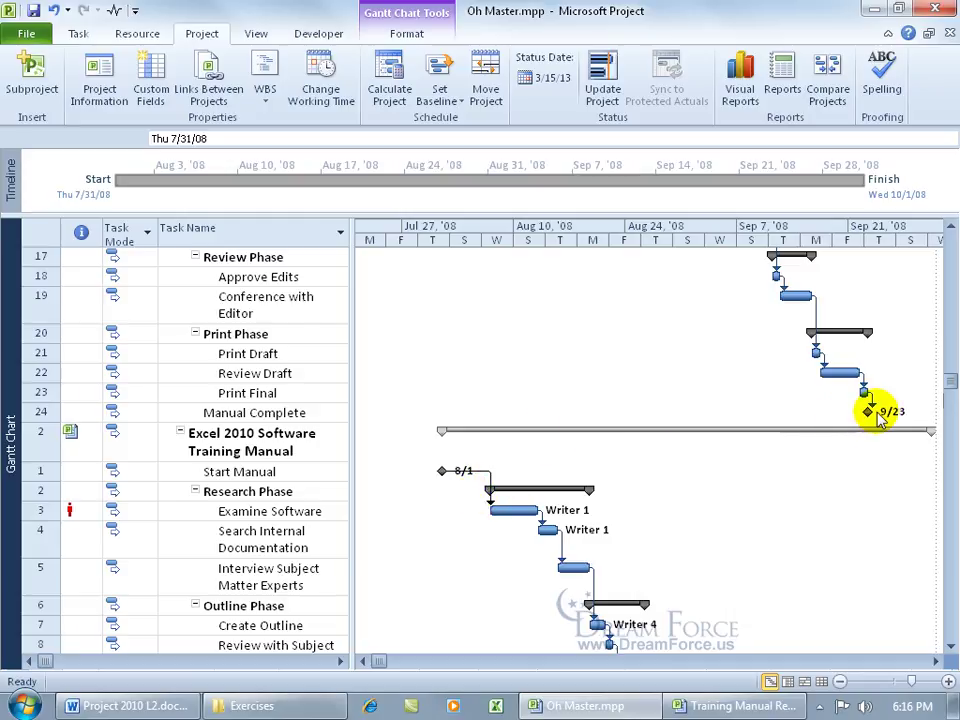
drag(868, 411, 440, 472)
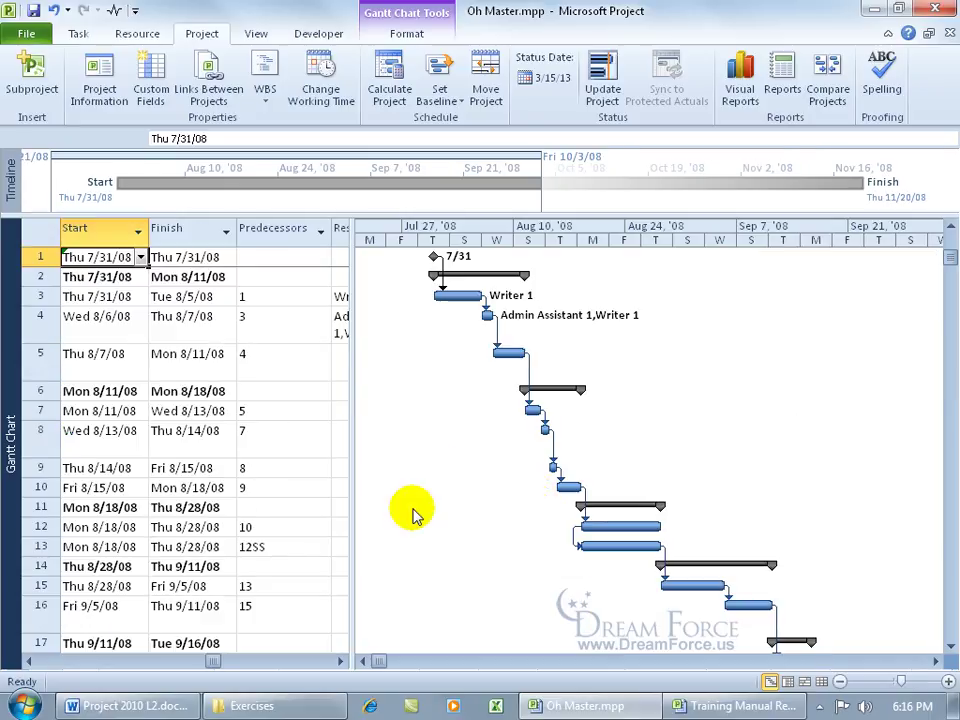
Bring the Task Name column back into view and examine the link between the Access and Excel subprojects
click(29, 661)
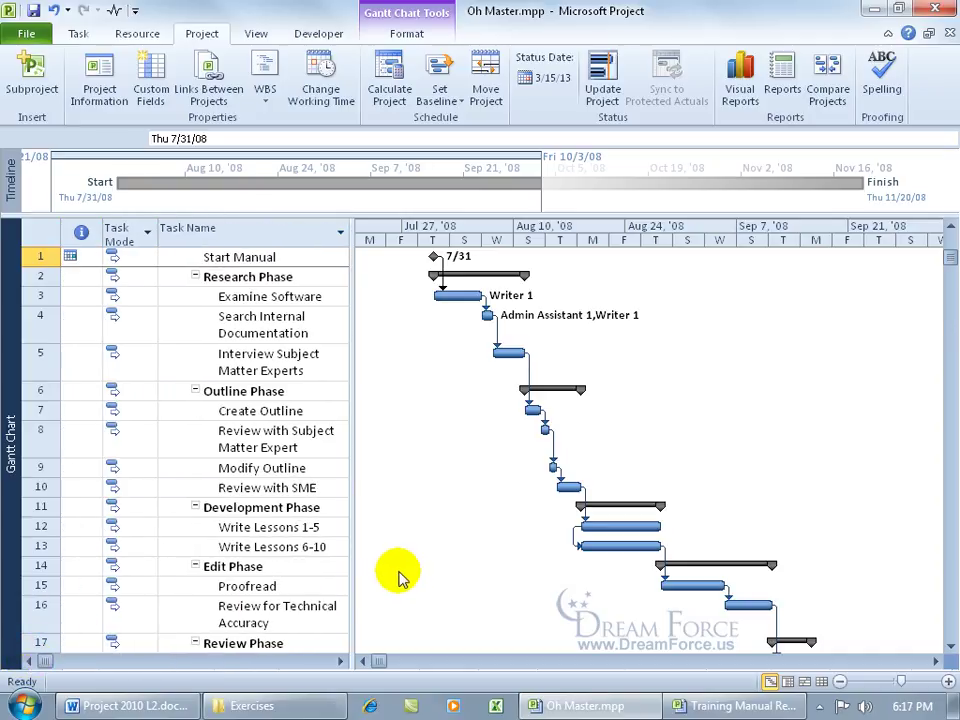
click(950, 228)
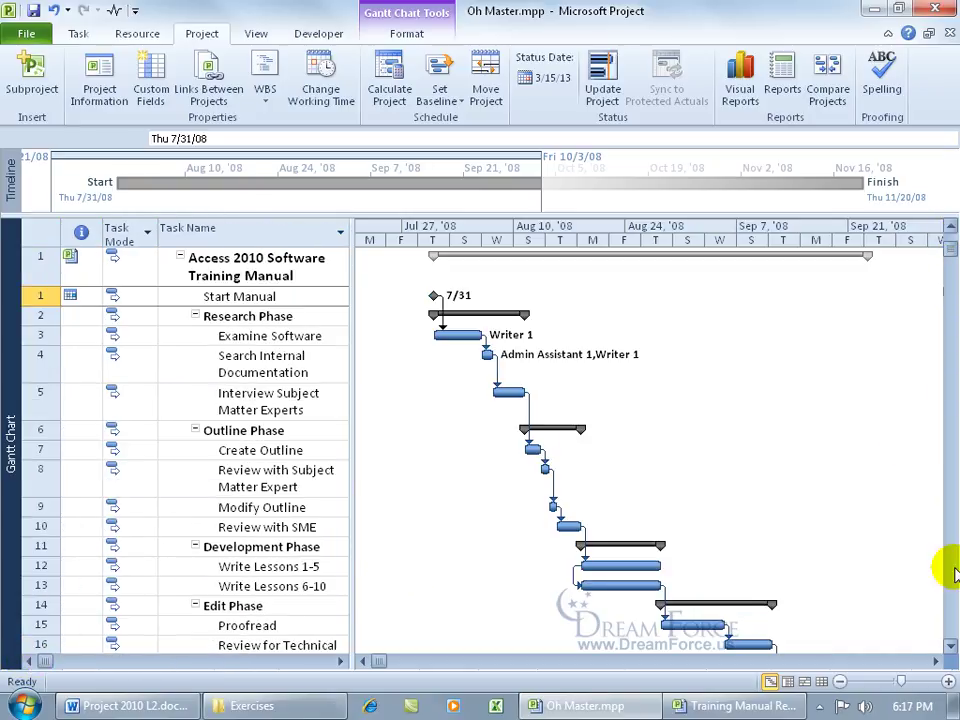
click(945, 650)
scroll(942, 600, down, 4)
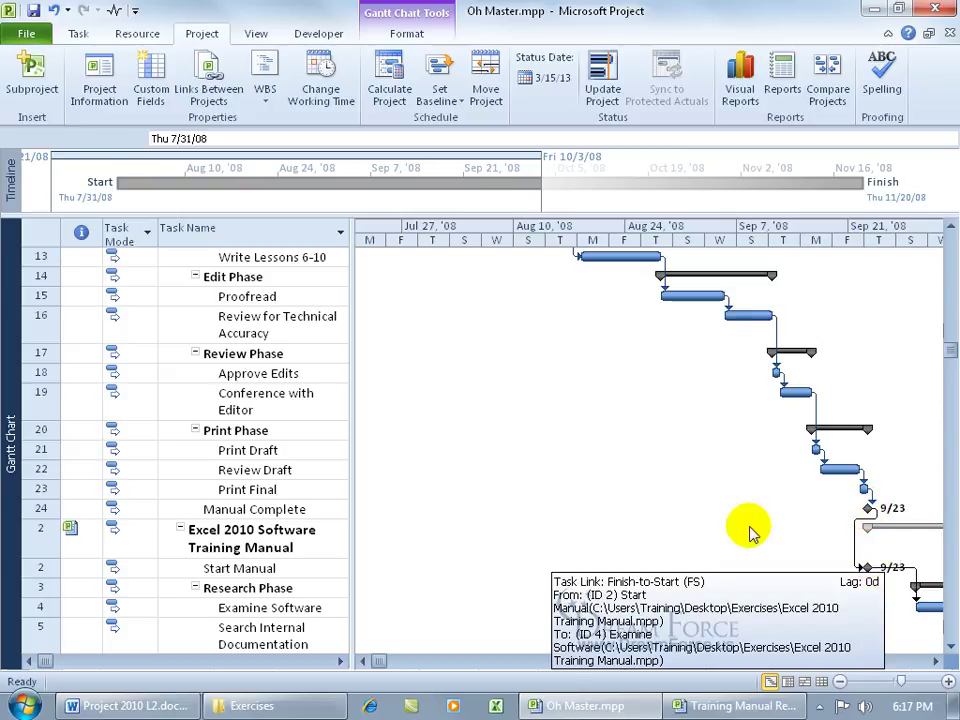
Generate the Project Summary overview report again for the linked master project and enlarge its preview
click(783, 95)
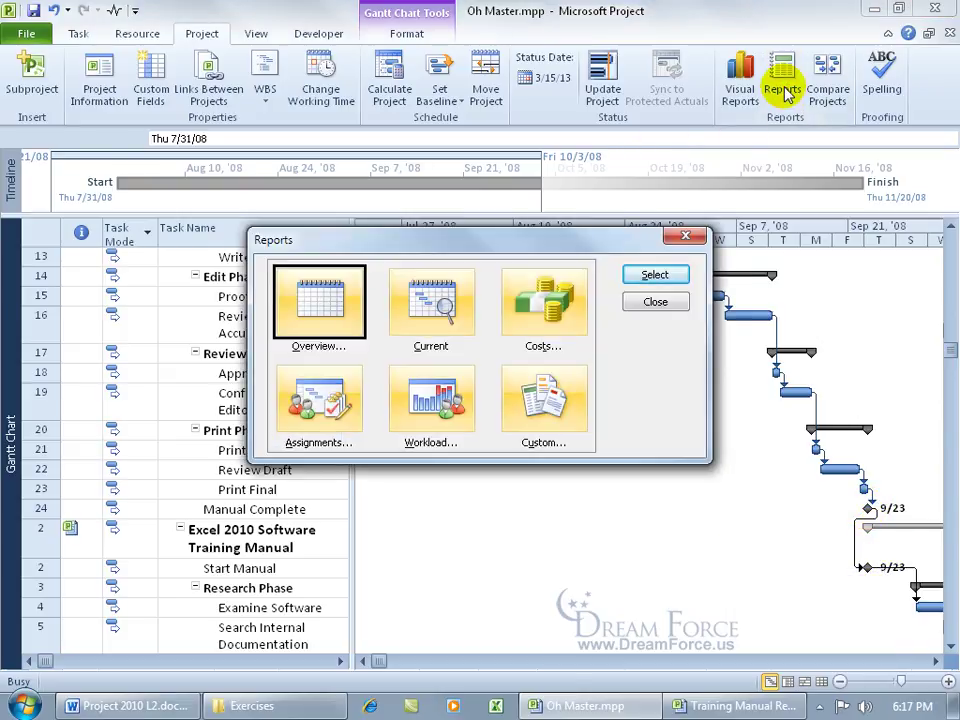
double_click(333, 322)
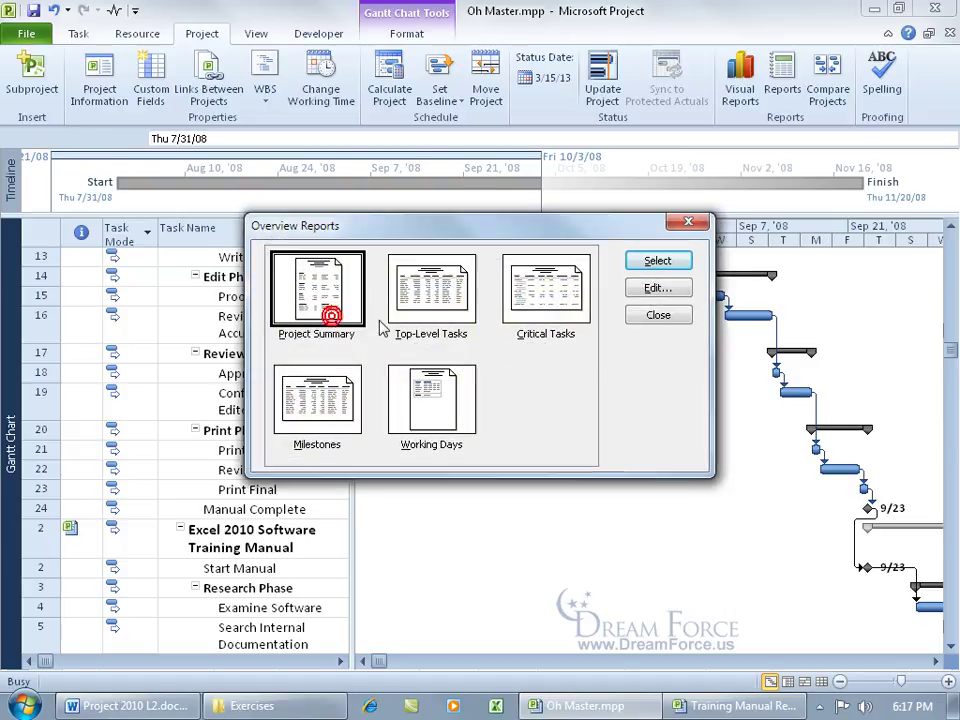
double_click(324, 281)
click(699, 243)
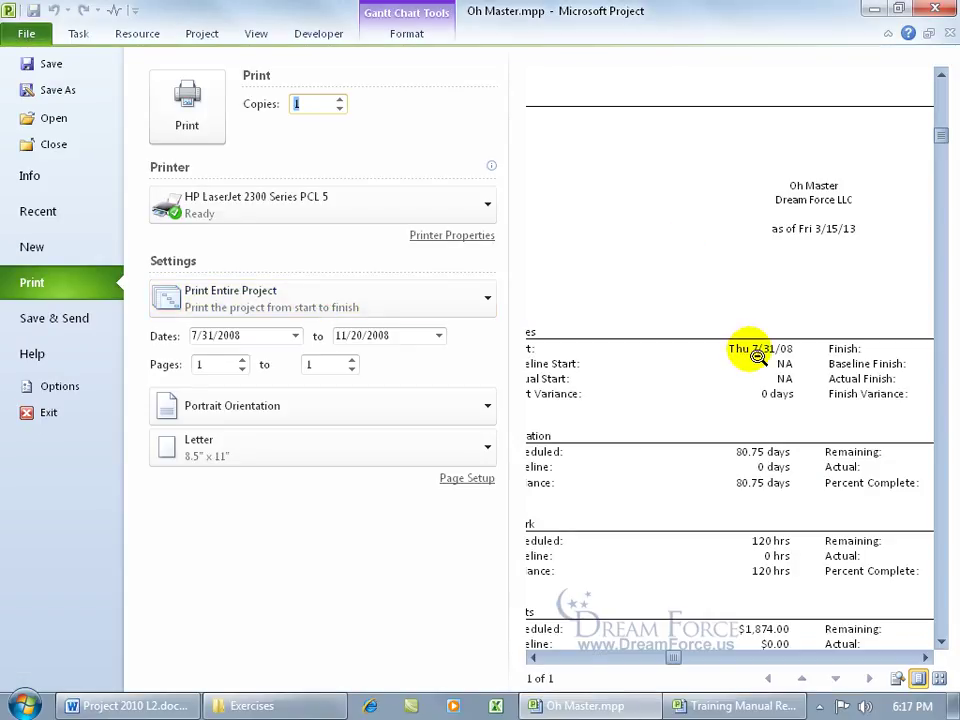
Check the project's start and finish dates in the Project Summary report, and return to the Gantt chart
click(926, 657)
click(926, 657)
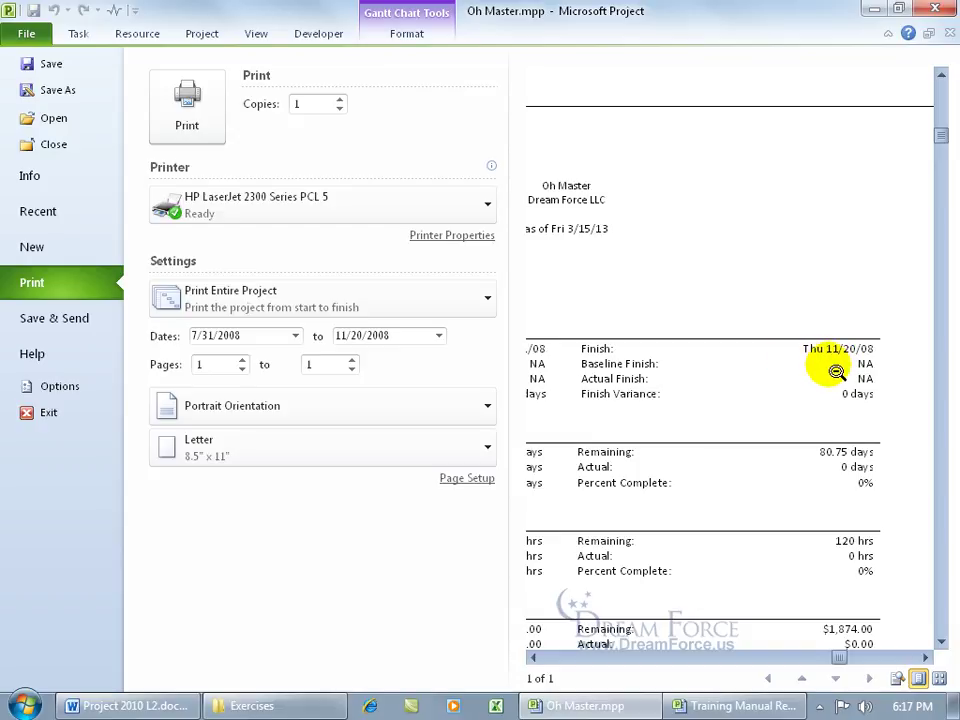
click(24, 33)
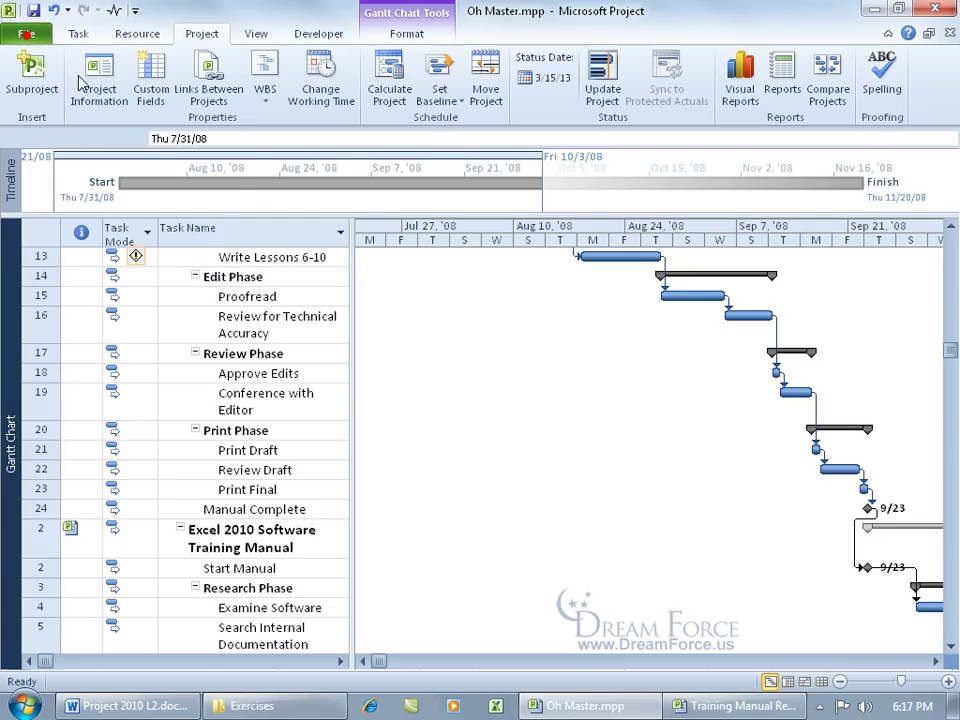
Open Excel 2010 Training Manual.mpp from the Exercises folder and check the start date of its project summary task
click(272, 706)
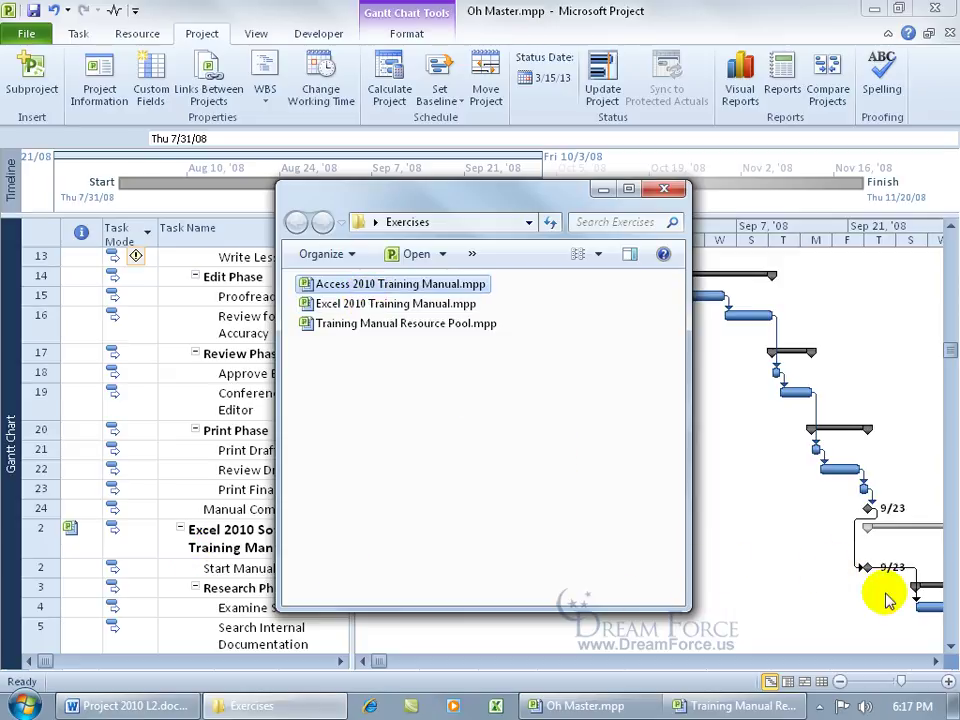
double_click(370, 304)
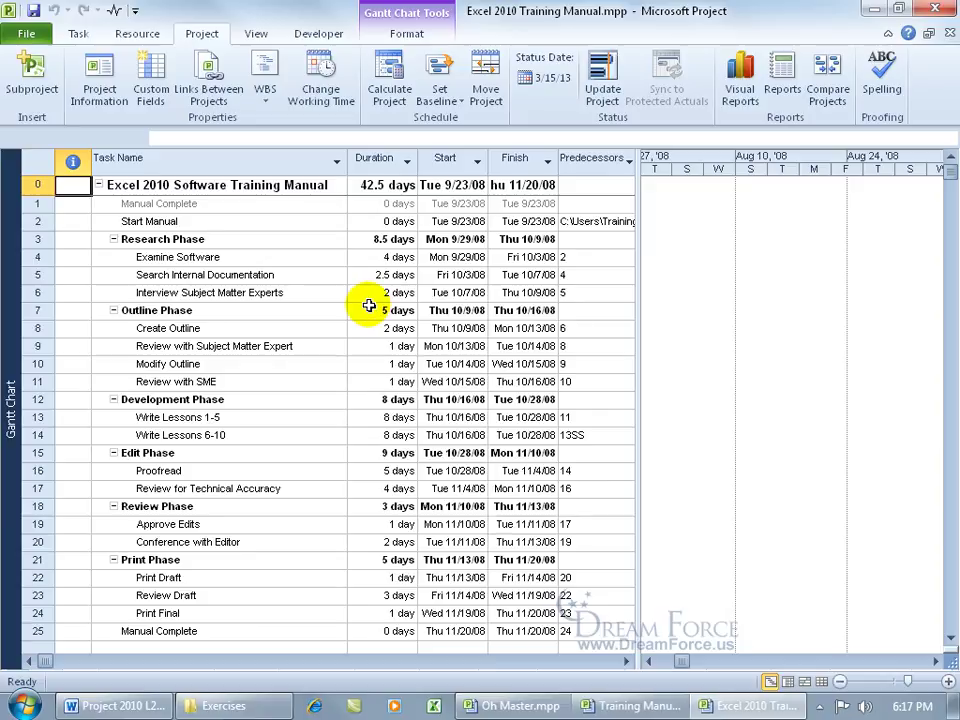
click(476, 185)
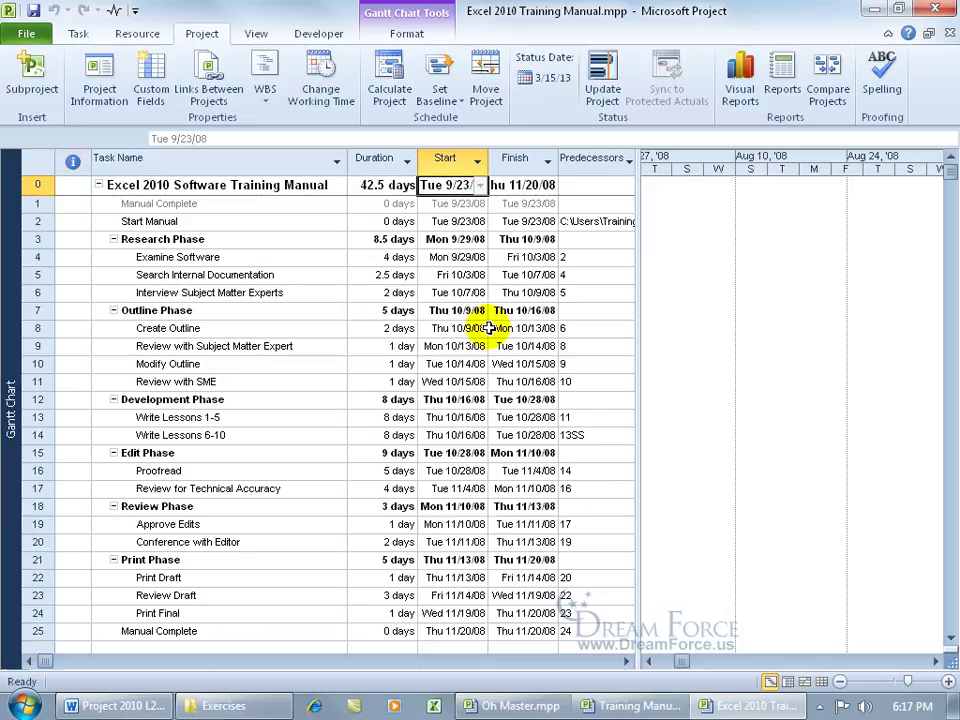
Examine the external Manual Complete task and the full predecessor path of the Start Manual task in the Excel subproject
click(315, 203)
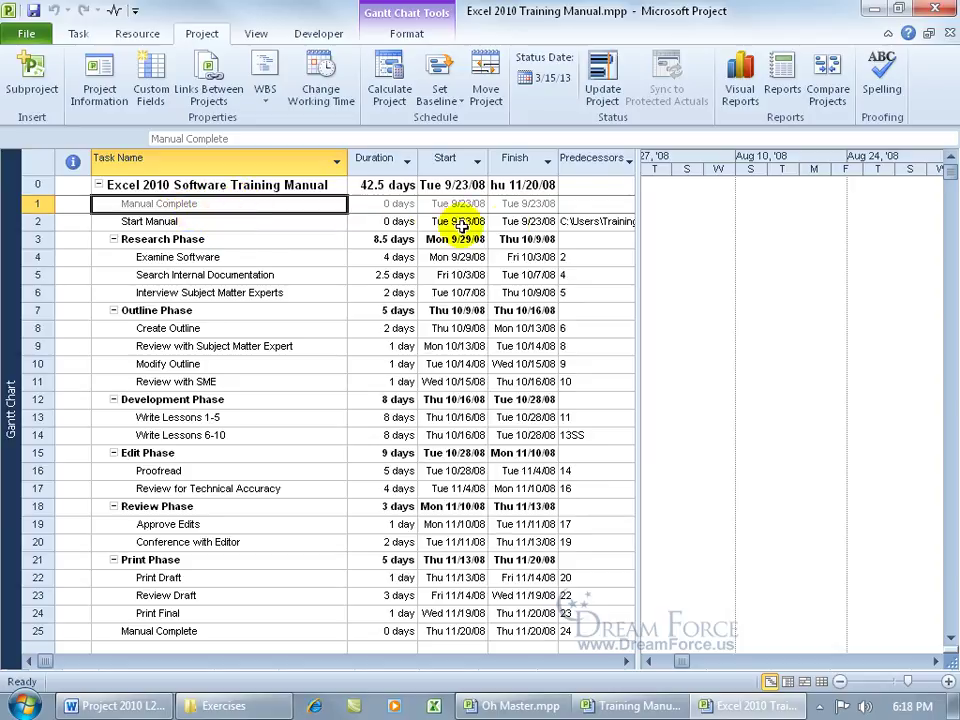
click(570, 222)
click(628, 662)
click(628, 662)
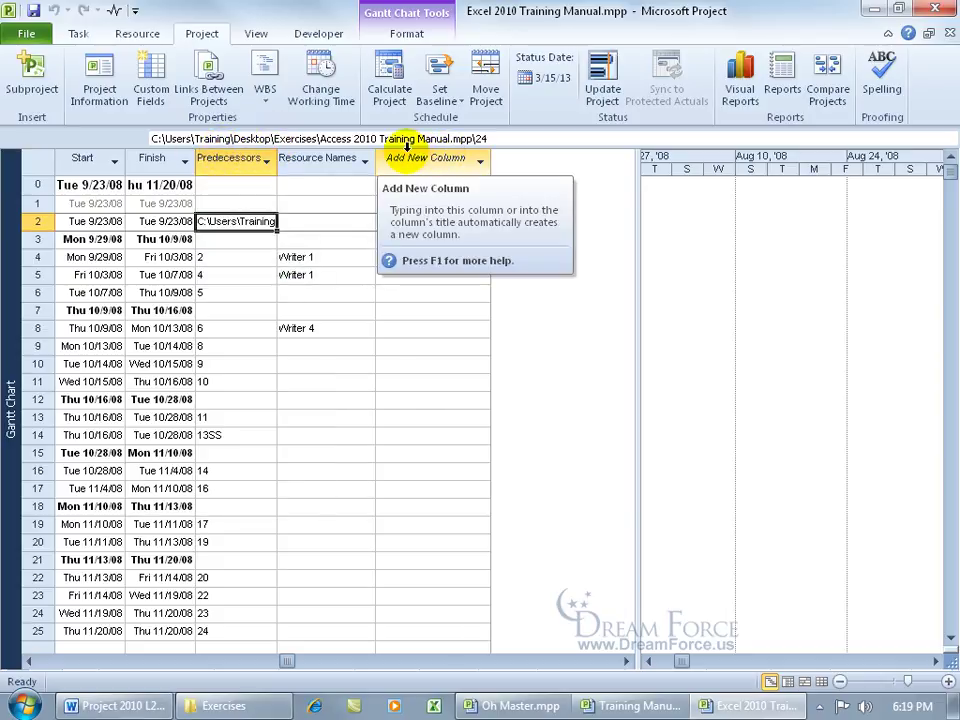
click(30, 662)
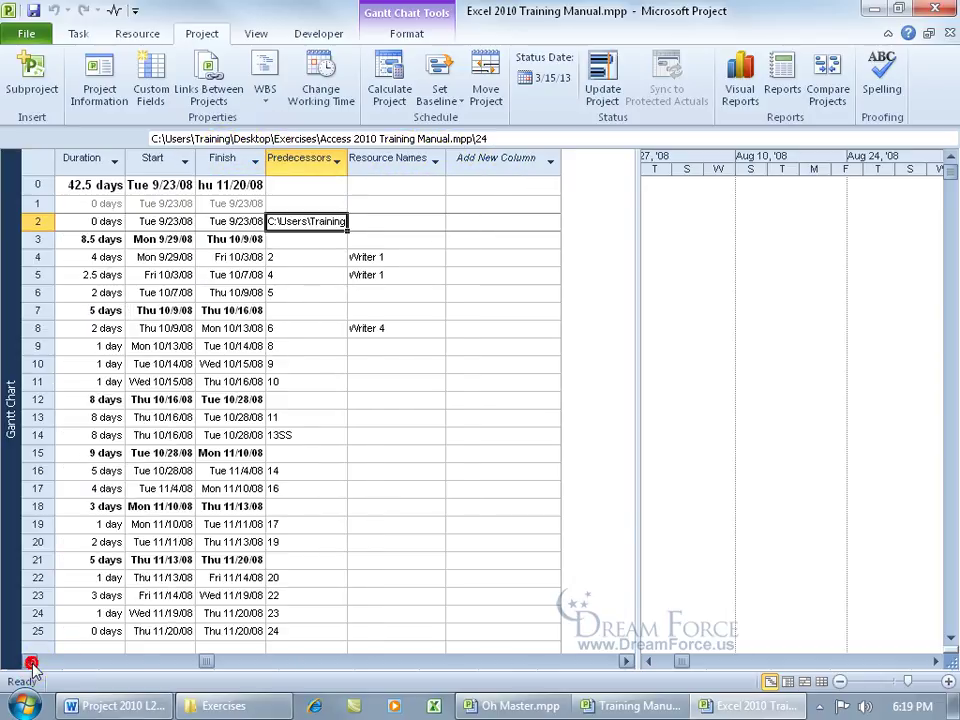
click(30, 662)
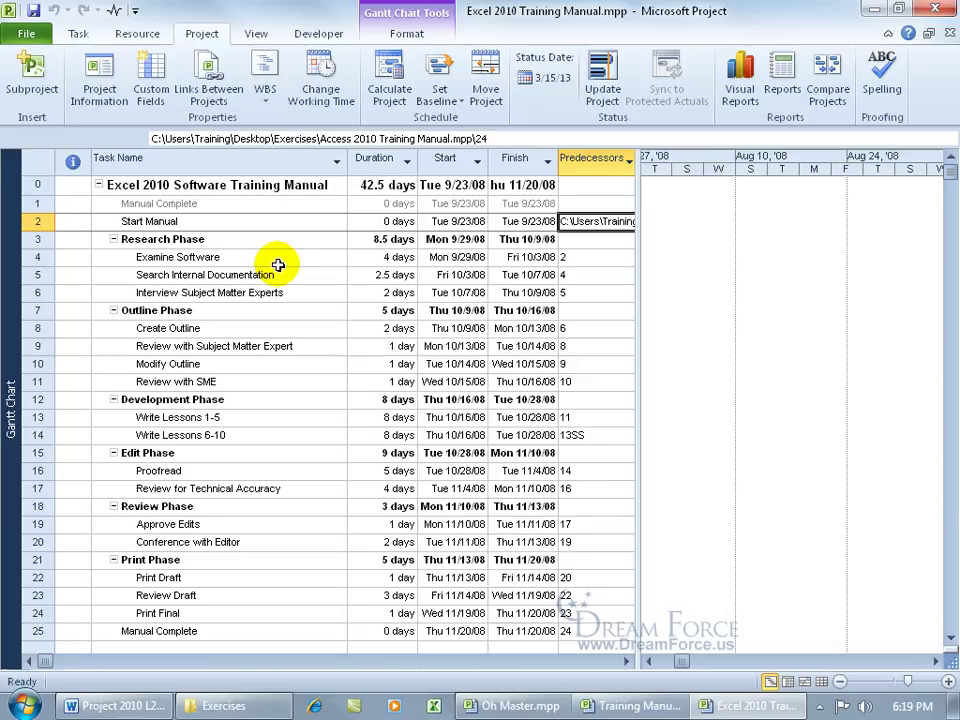
click(274, 206)
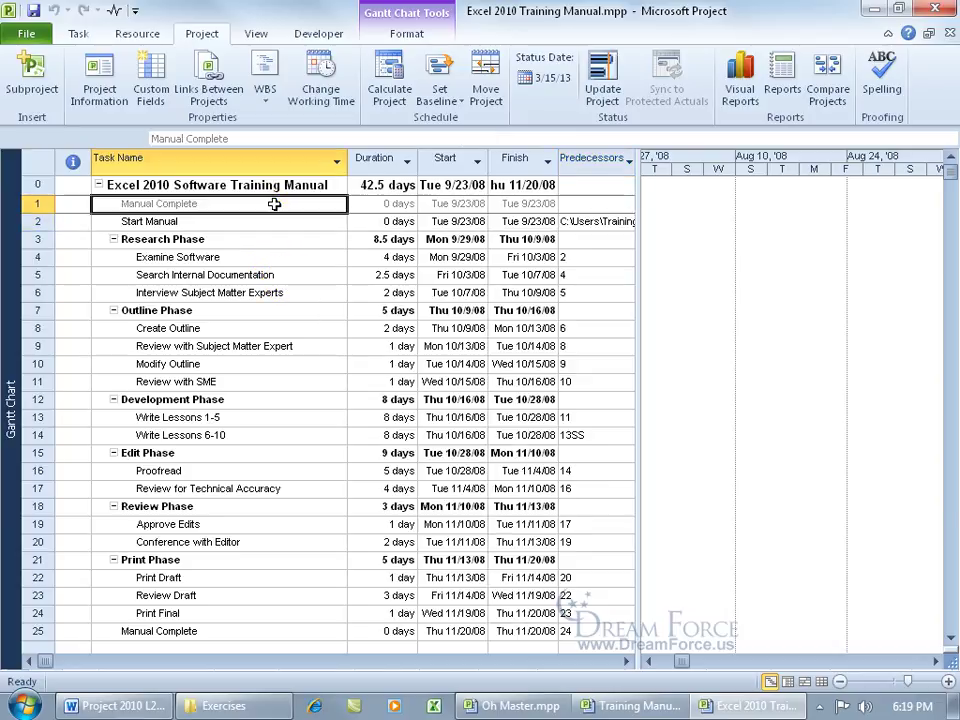
click(570, 221)
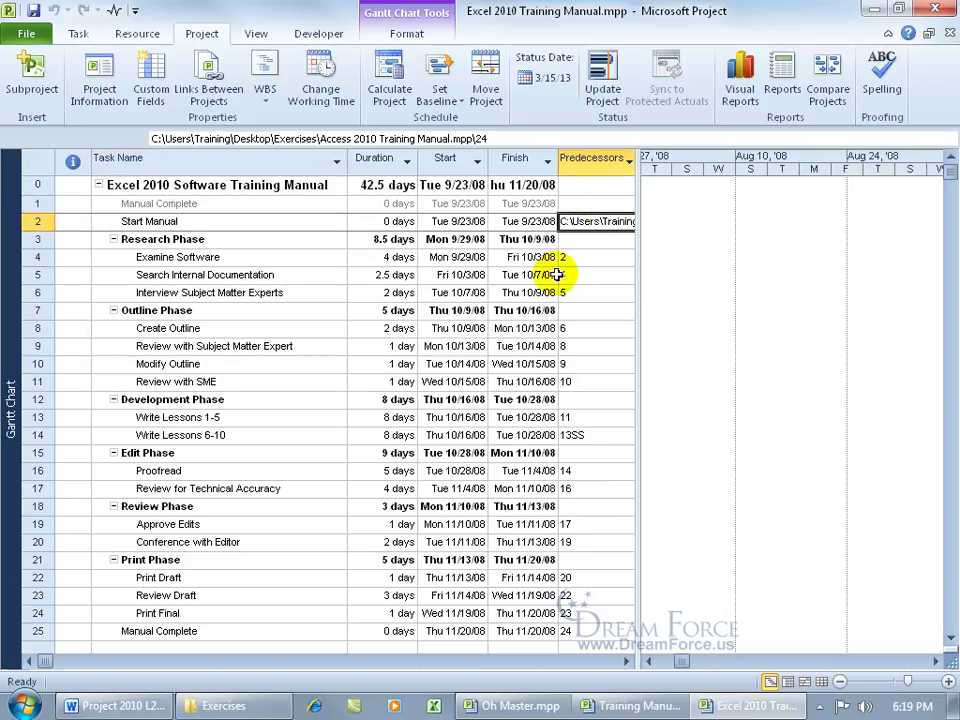